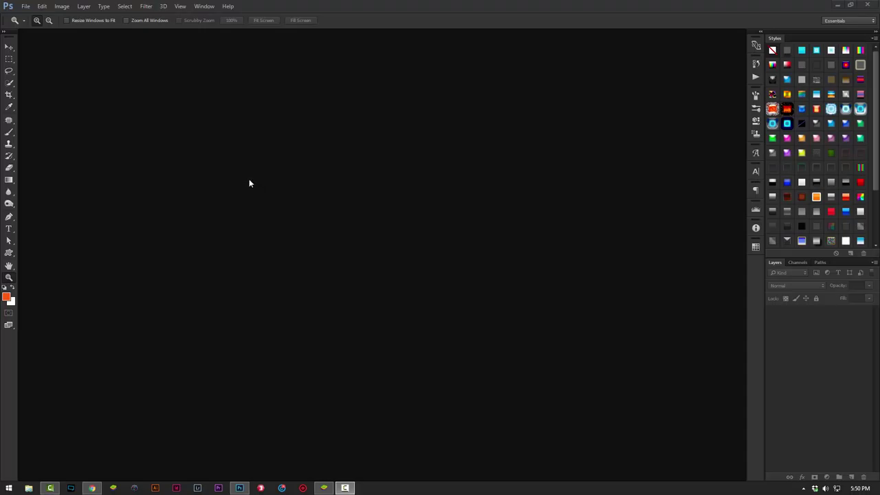
Open the File menu to reach the Scripts submenu.
{"action": "left_click", "coordinate": [26, 7]}
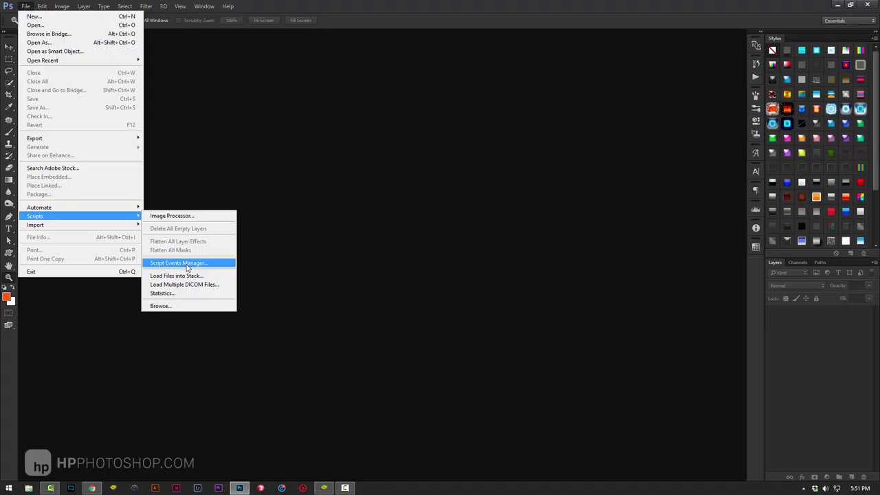
{"action": "left_click", "coordinate": [186, 264]}
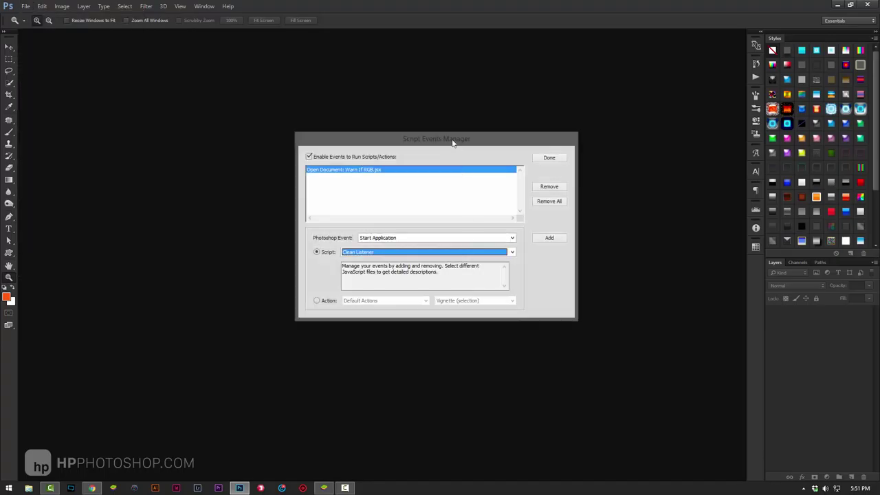
{"action": "left_click_drag", "start_coordinate": [453, 140], "coordinate": [270, 101]}
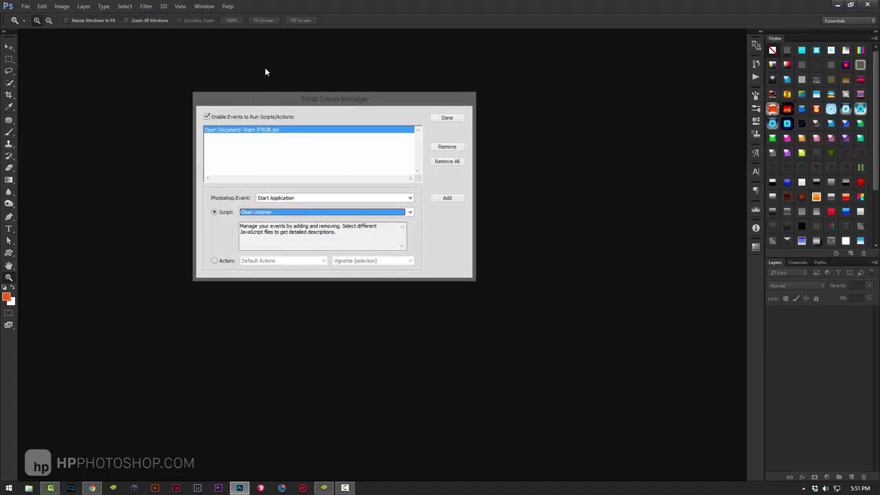
{"action": "left_click", "coordinate": [460, 118]}
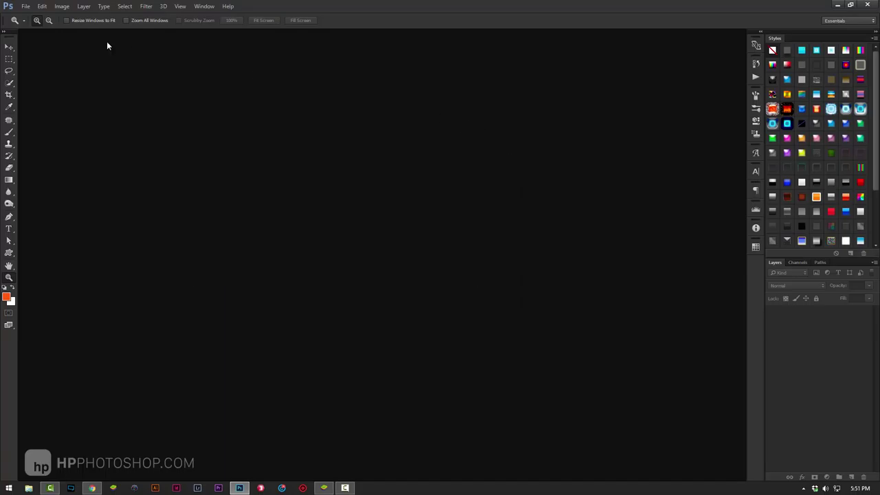
{"action": "left_click", "coordinate": [25, 7]}
{"action": "mouse_move", "coordinate": [36, 216]}
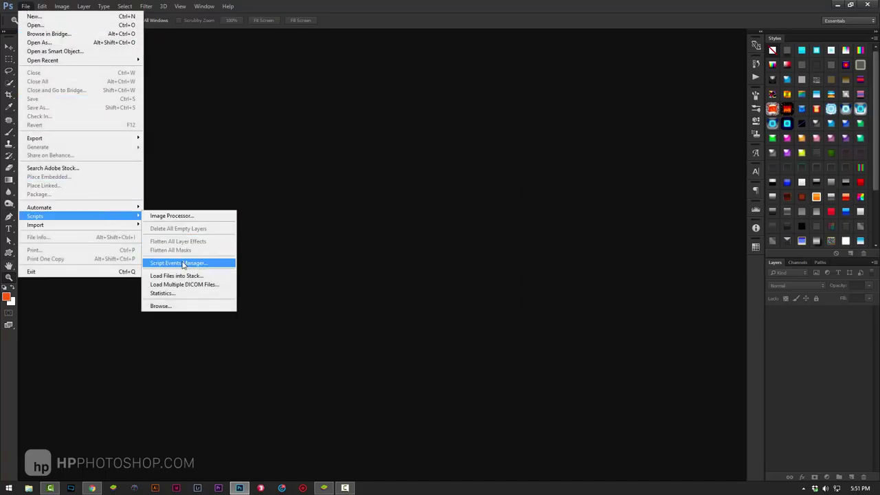
Open Script Events Manager, keep Enable Events on, and remove the Open Document: Warn If RGB.jsx event.
{"action": "left_click", "coordinate": [183, 263]}
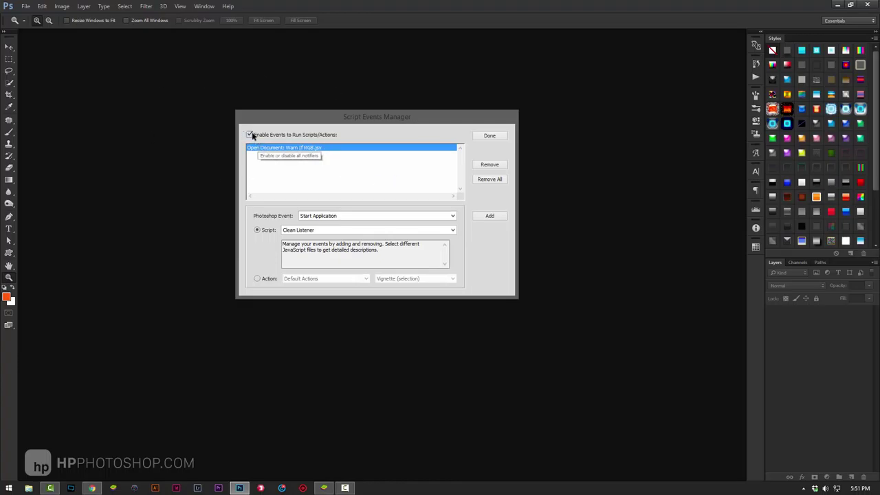
{"action": "left_click", "coordinate": [250, 134]}
{"action": "left_click", "coordinate": [251, 135]}
{"action": "left_click", "coordinate": [488, 165]}
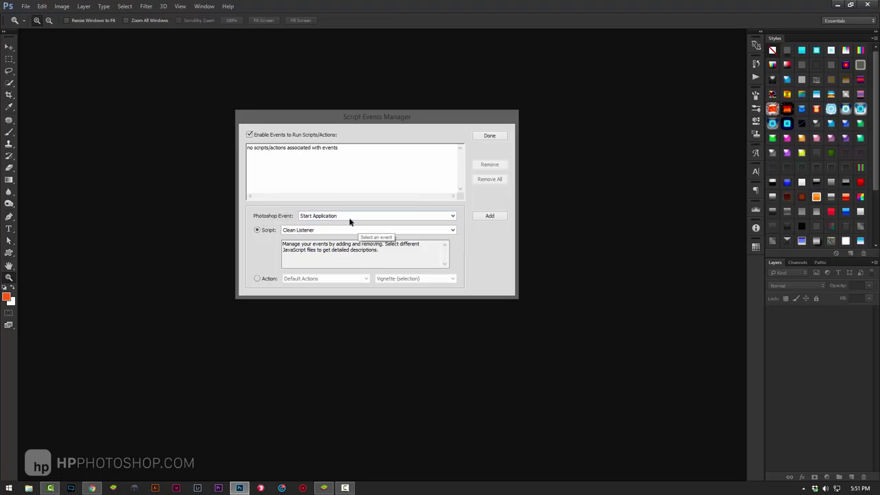
Browse the Photoshop Event list, leaving Start Application selected.
{"action": "left_click", "coordinate": [341, 220]}
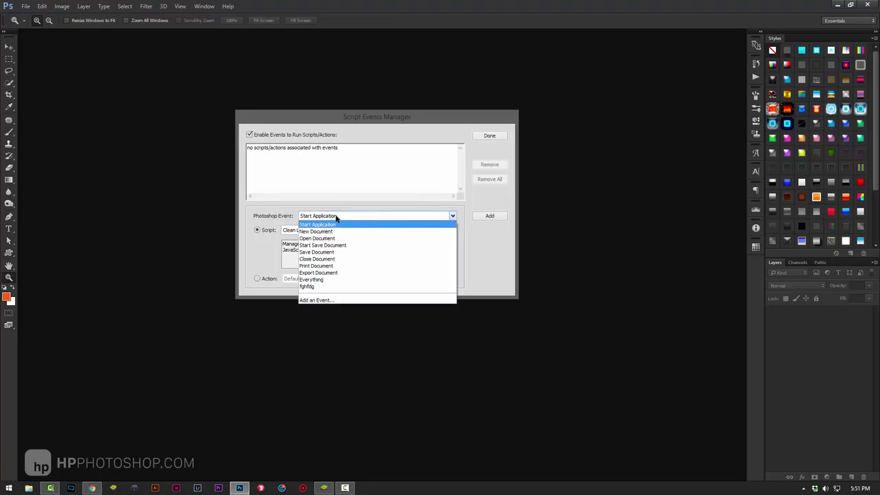
{"action": "left_click", "coordinate": [338, 218]}
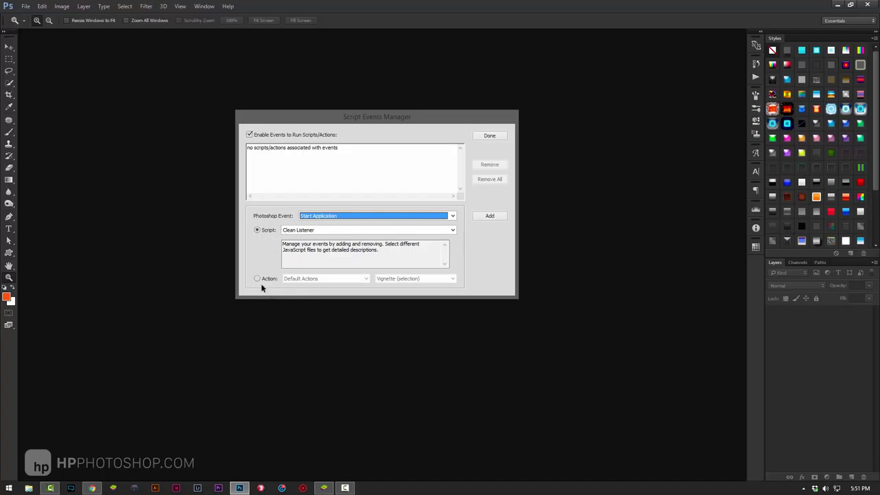
{"action": "left_click", "coordinate": [317, 216]}
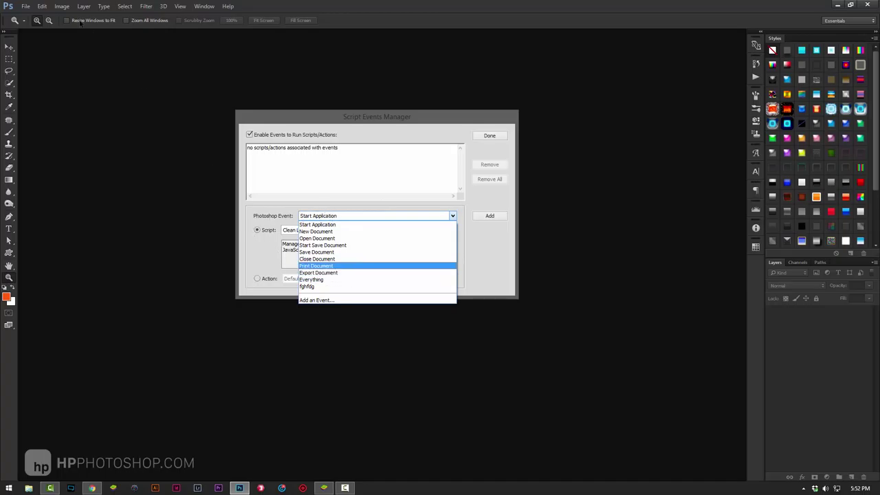
{"action": "left_click", "coordinate": [492, 158]}
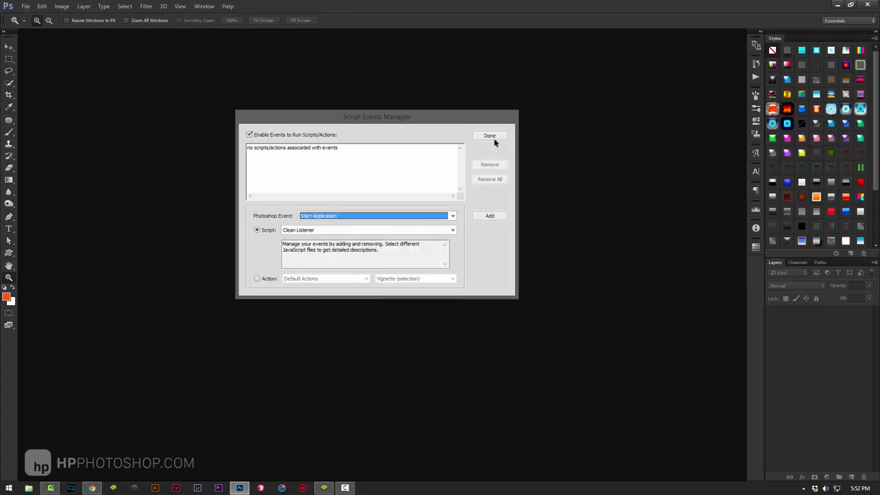
{"action": "left_click", "coordinate": [492, 137]}
{"action": "left_click", "coordinate": [25, 6]}
{"action": "mouse_move", "coordinate": [35, 138]}
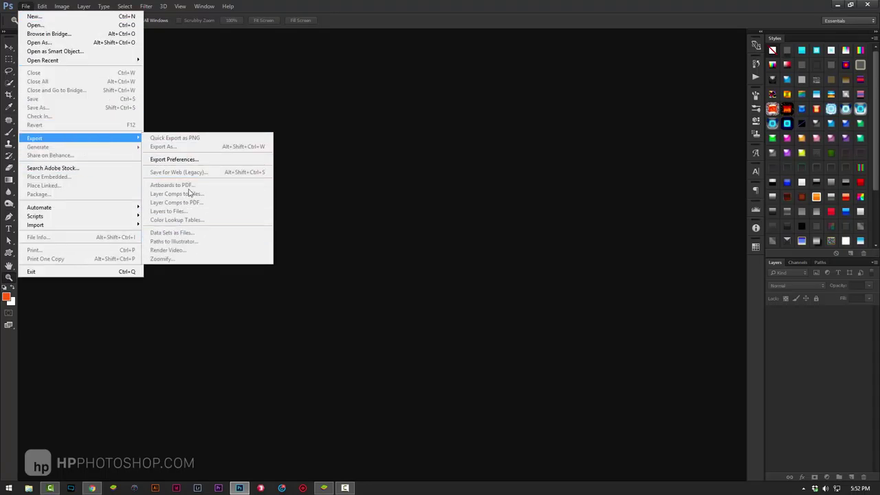
{"action": "key", "text": "Escape"}
{"action": "key", "text": "Escape"}
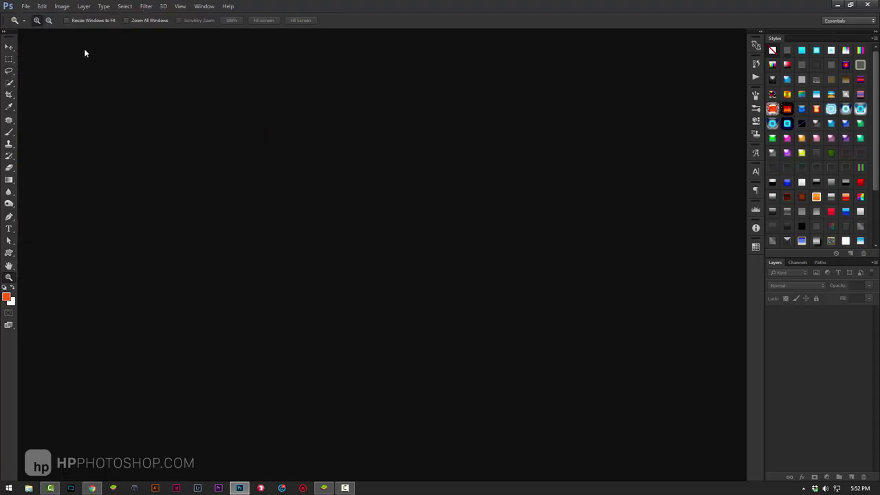
{"action": "left_click", "coordinate": [25, 6]}
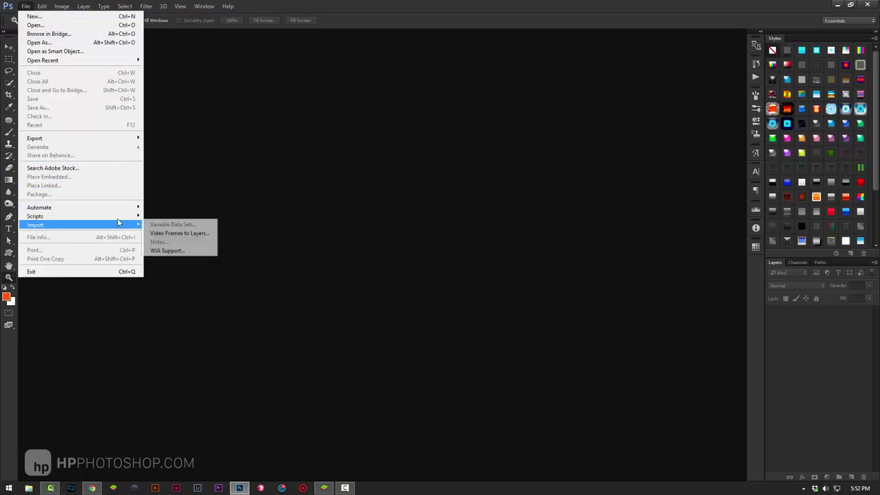
{"action": "mouse_move", "coordinate": [35, 216]}
{"action": "left_click", "coordinate": [179, 263]}
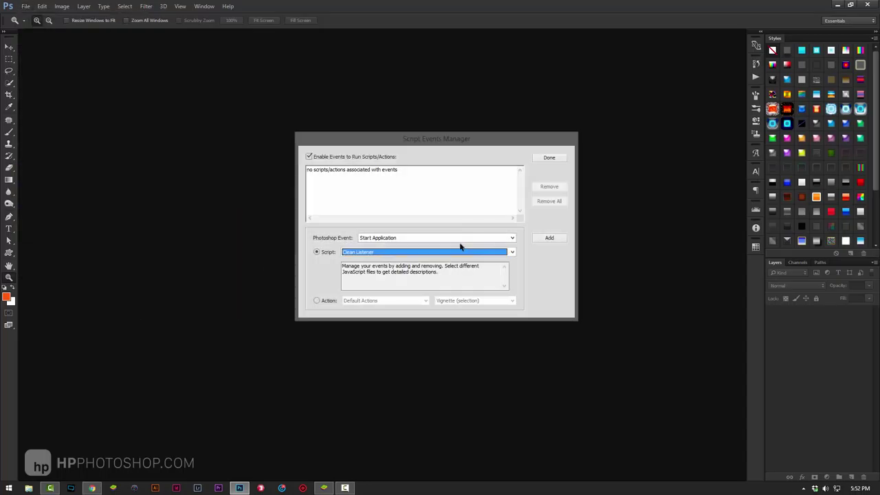
{"action": "left_click", "coordinate": [450, 238]}
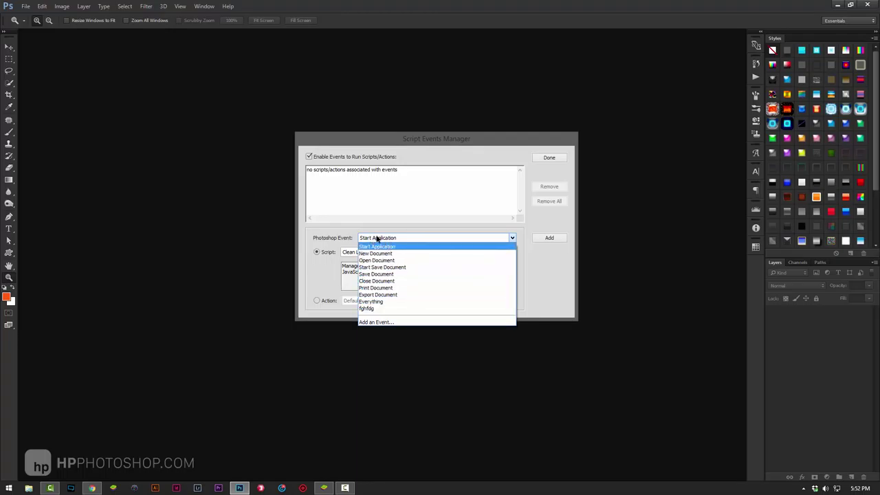
{"action": "left_click", "coordinate": [380, 247]}
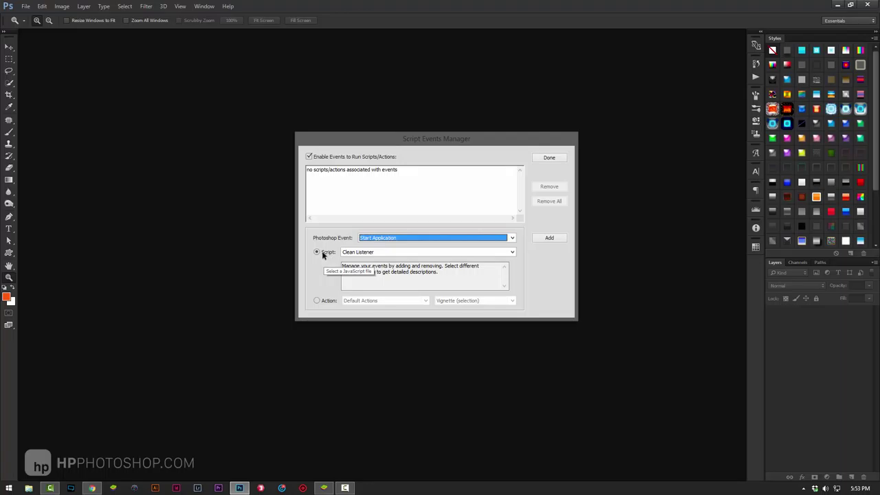
{"action": "left_click", "coordinate": [318, 302]}
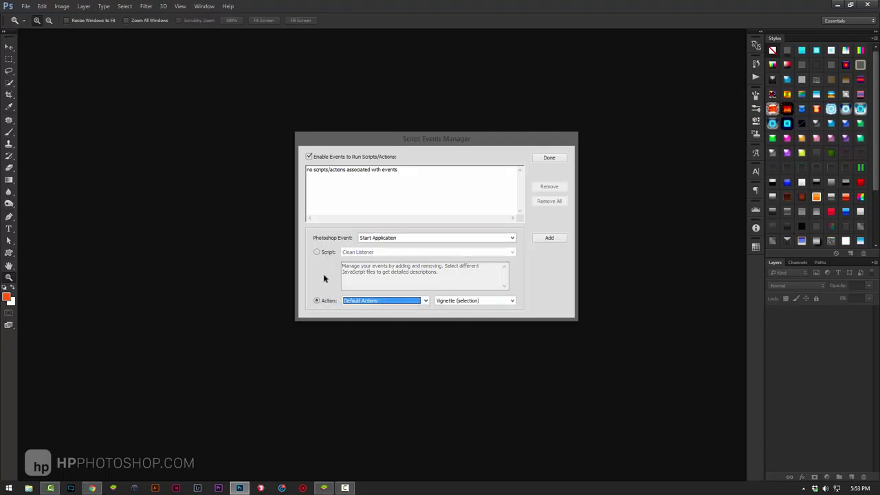
{"action": "left_click", "coordinate": [391, 238]}
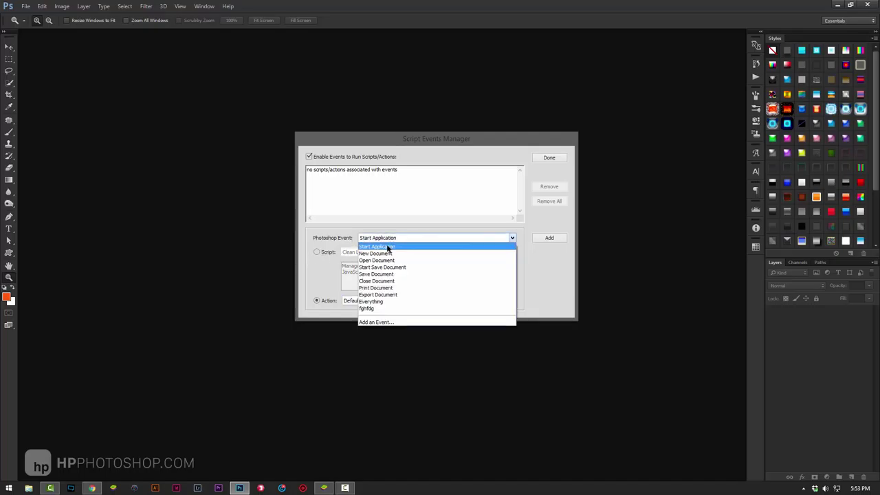
{"action": "left_click", "coordinate": [335, 275]}
{"action": "left_click", "coordinate": [402, 240]}
{"action": "left_click", "coordinate": [390, 246]}
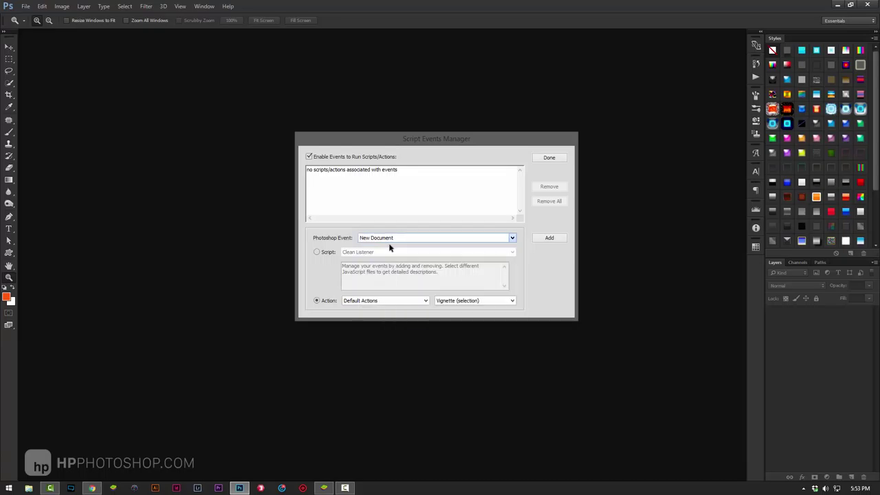
{"action": "left_click", "coordinate": [332, 254]}
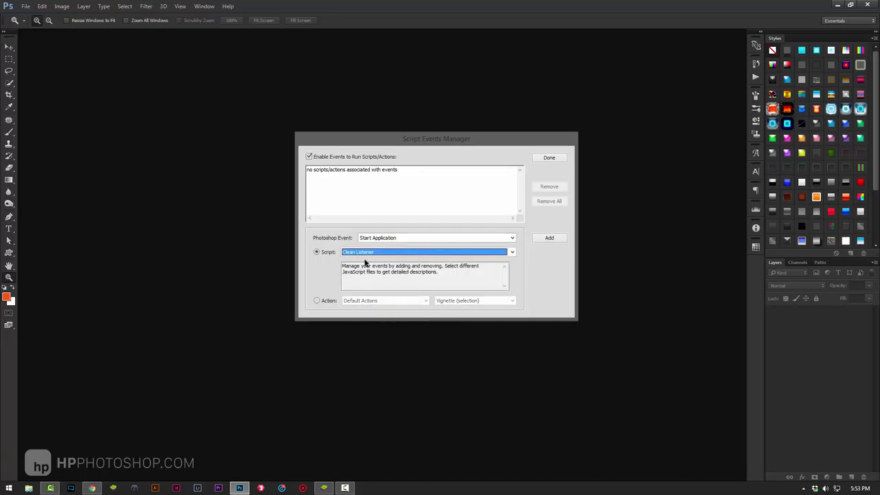
{"action": "left_click", "coordinate": [391, 252]}
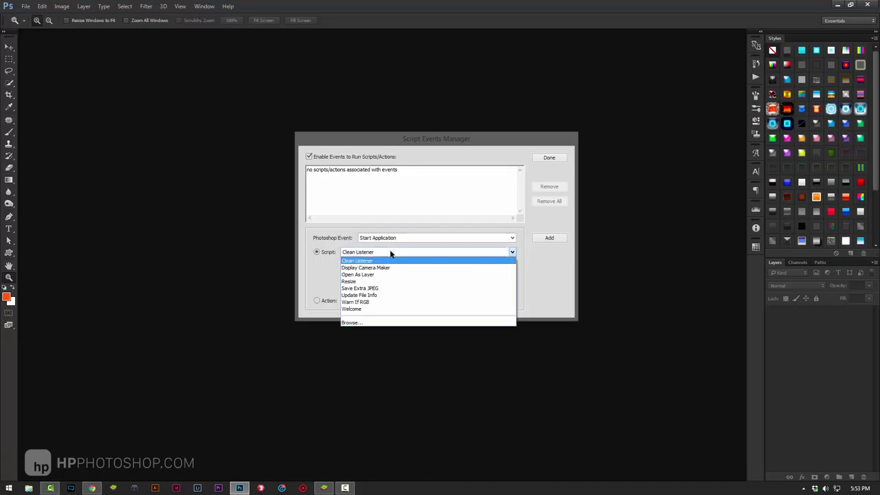
Browse the Script list, trying Clean Listener and then Display Camera Maker.
{"action": "left_click", "coordinate": [348, 262]}
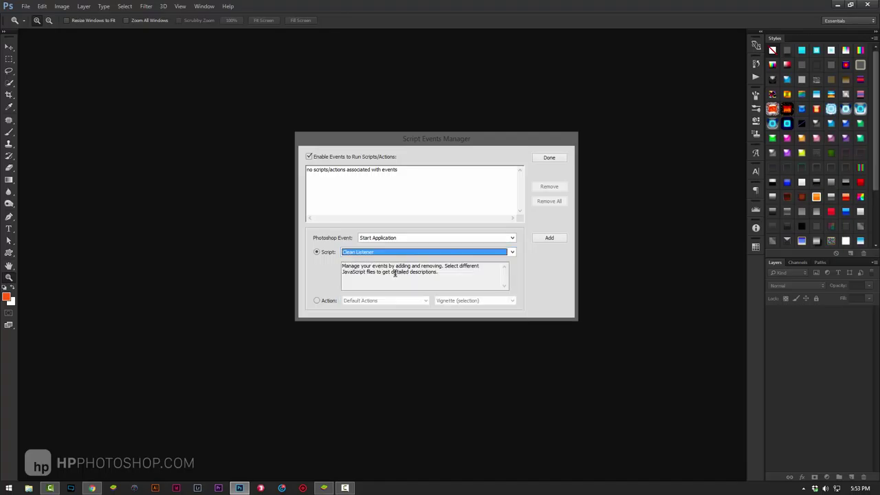
{"action": "left_click", "coordinate": [389, 253]}
{"action": "left_click", "coordinate": [383, 260]}
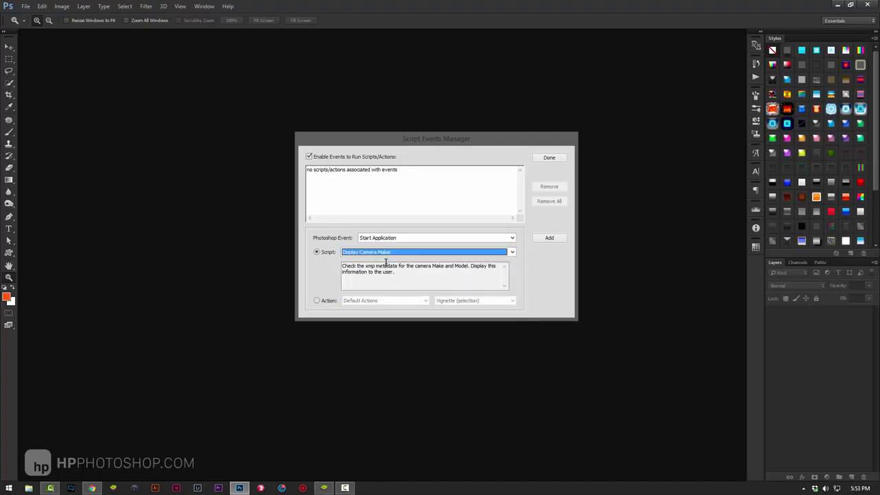
{"action": "left_click", "coordinate": [392, 253]}
{"action": "left_click", "coordinate": [383, 260]}
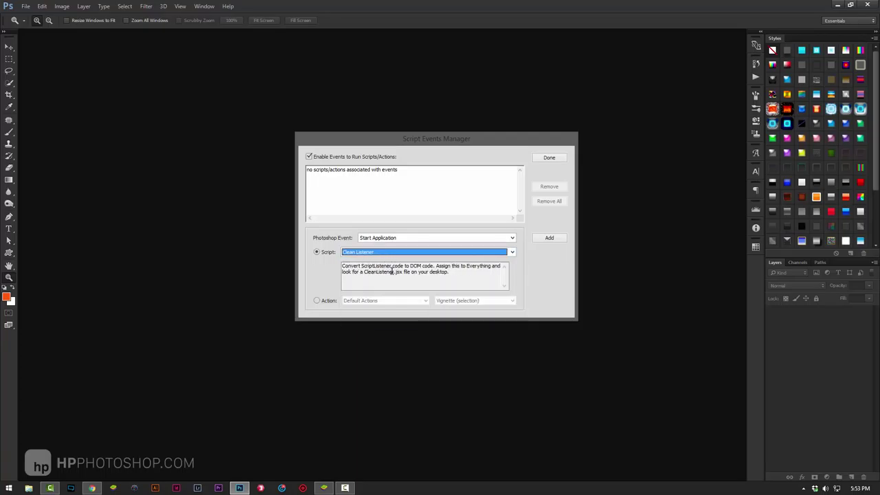
{"action": "left_click", "coordinate": [424, 256]}
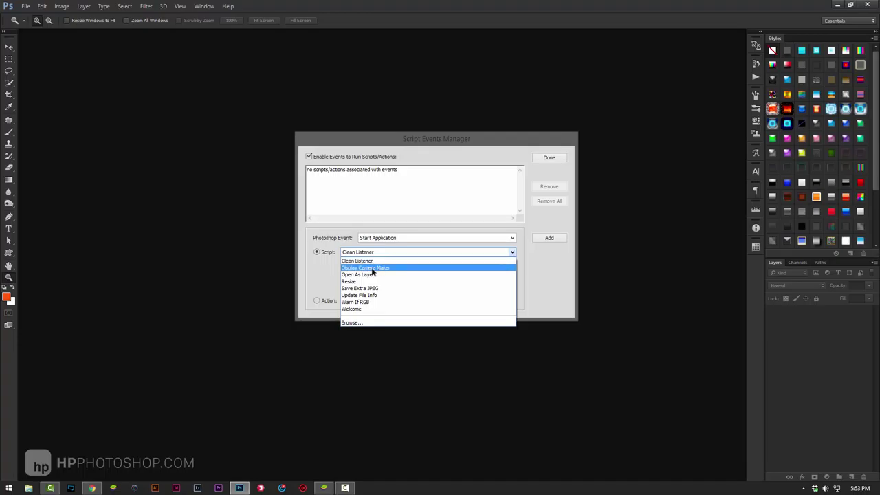
{"action": "left_click", "coordinate": [371, 268]}
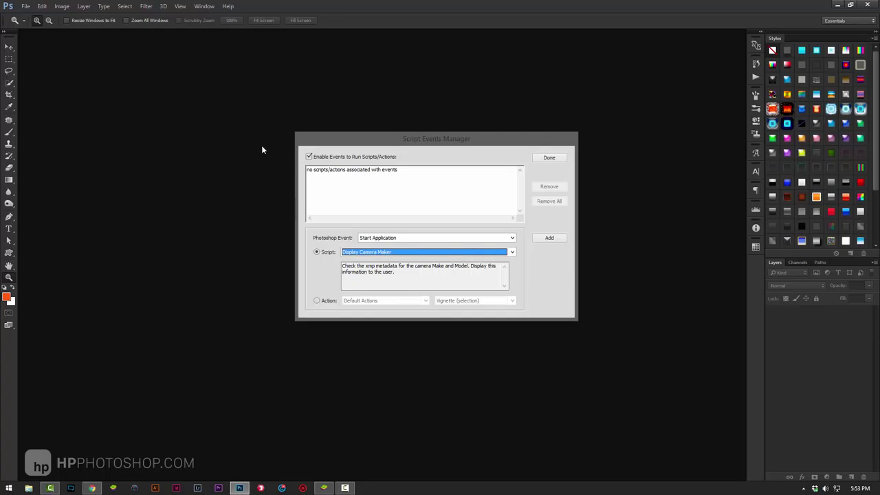
Choose Open As Layer as the script and read its description.
{"action": "left_click", "coordinate": [382, 251]}
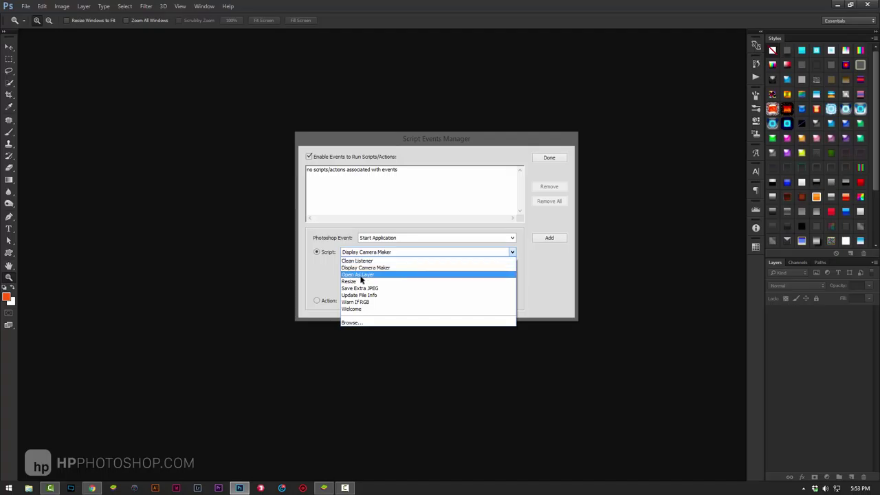
{"action": "left_click", "coordinate": [360, 275]}
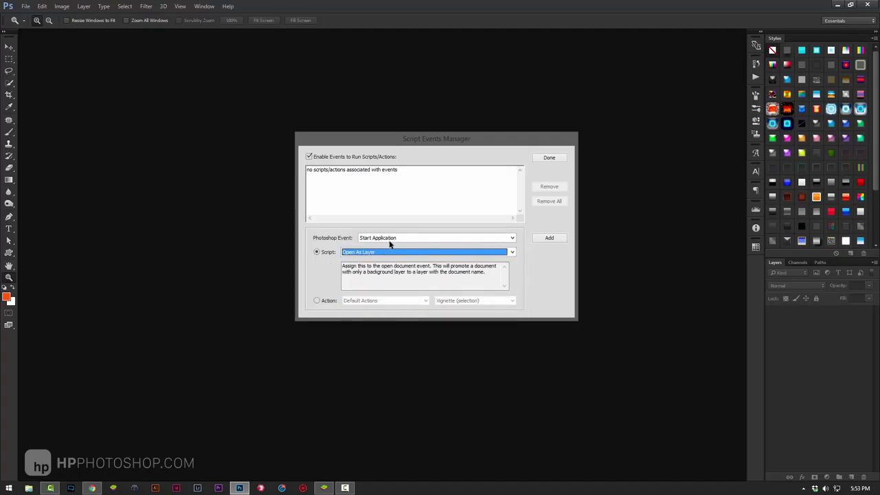
{"action": "left_click", "coordinate": [390, 240]}
{"action": "left_click", "coordinate": [341, 269]}
{"action": "left_click", "coordinate": [392, 254]}
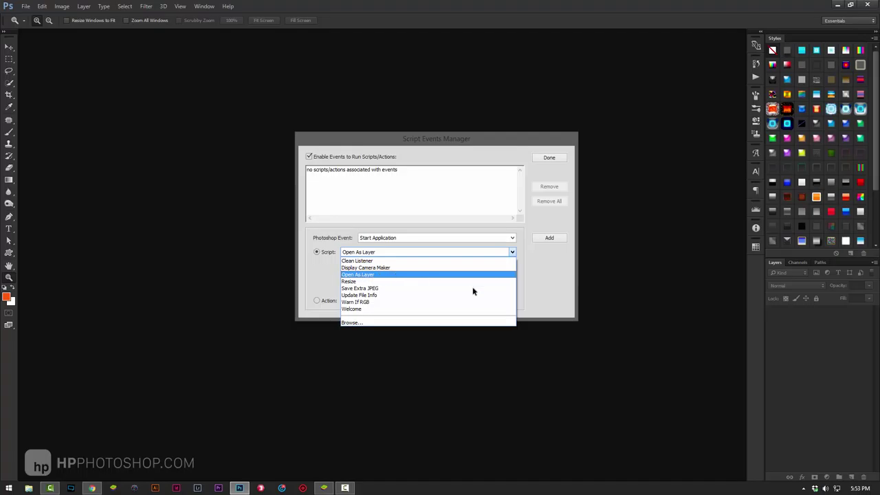
{"action": "left_click", "coordinate": [369, 275]}
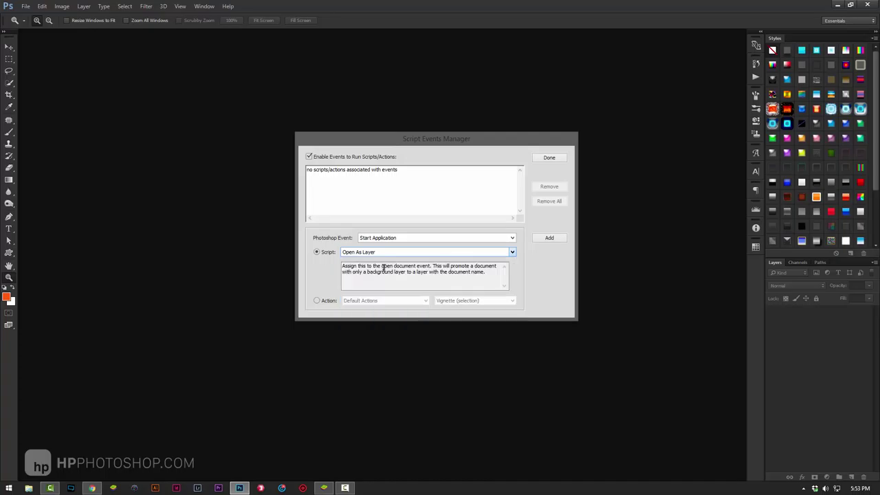
{"action": "left_click", "coordinate": [412, 238]}
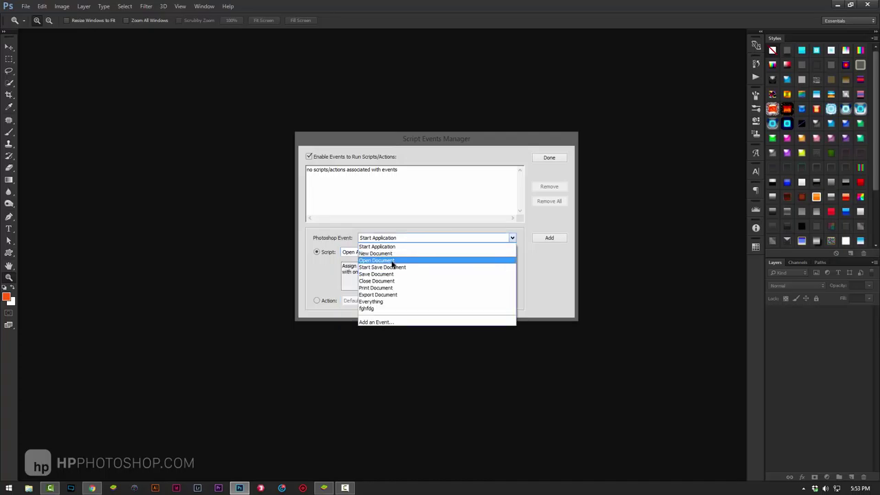
Set the event to New Document with the Resize script.
{"action": "left_click", "coordinate": [394, 260]}
{"action": "left_click", "coordinate": [405, 238]}
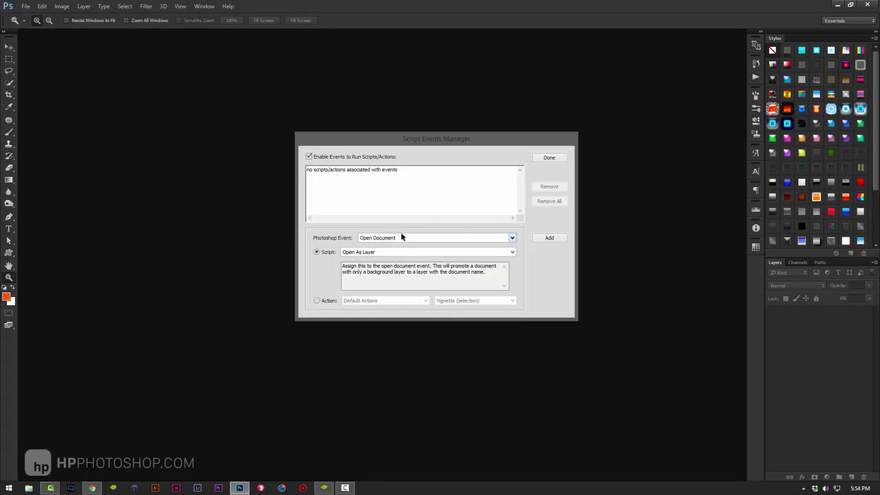
{"action": "left_click", "coordinate": [364, 251]}
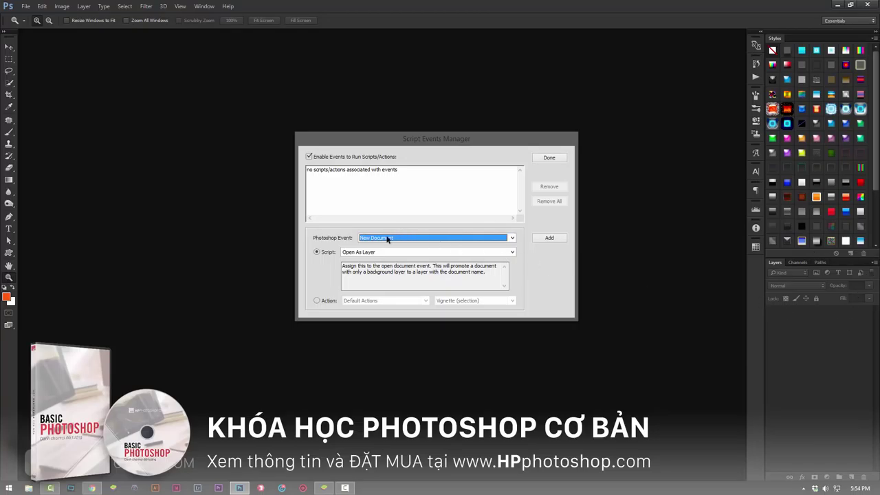
{"action": "left_click", "coordinate": [363, 254]}
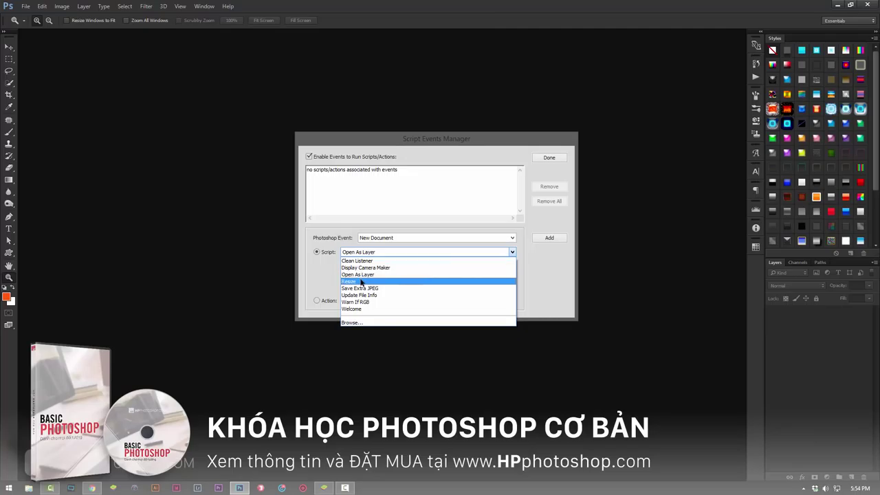
{"action": "left_click", "coordinate": [359, 283]}
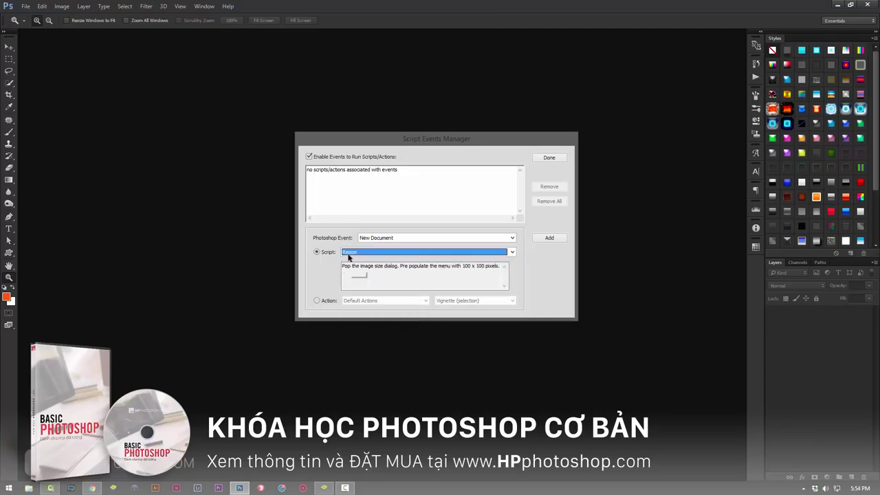
Change the pairing to Open Document with the Save Extra JPEG script.
{"action": "left_click", "coordinate": [378, 238]}
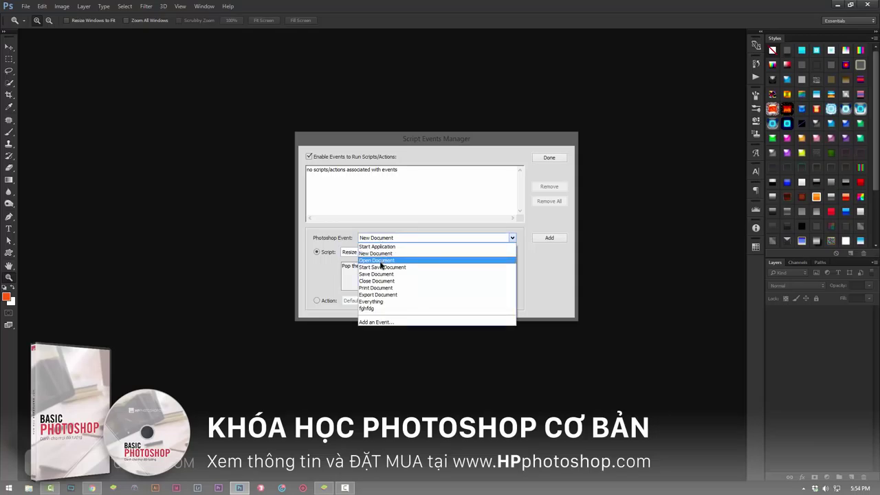
{"action": "left_click", "coordinate": [374, 261]}
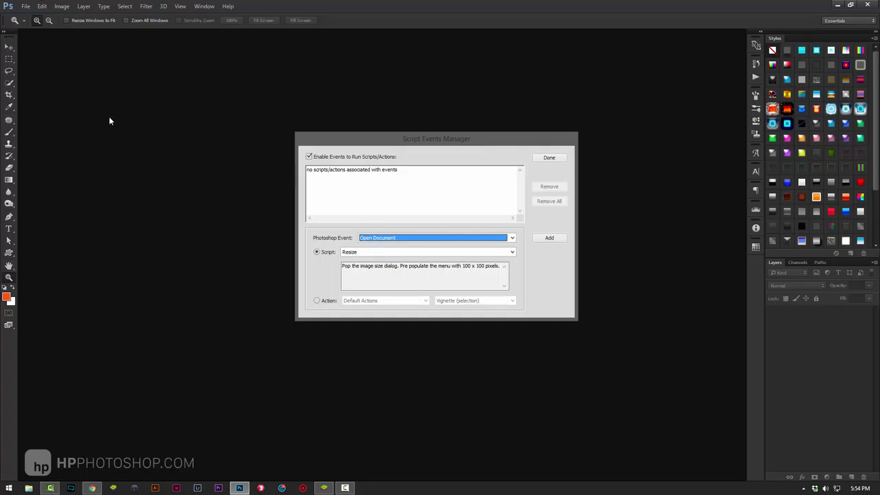
{"action": "left_click", "coordinate": [383, 252]}
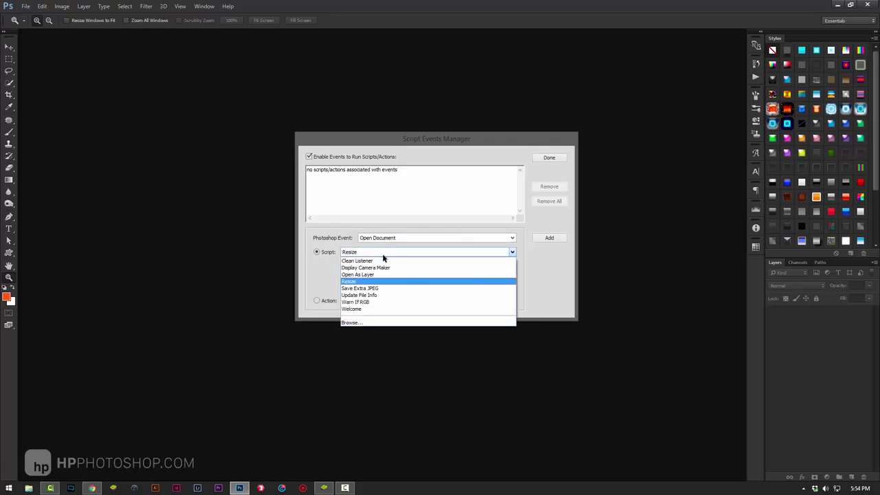
{"action": "left_click", "coordinate": [372, 288]}
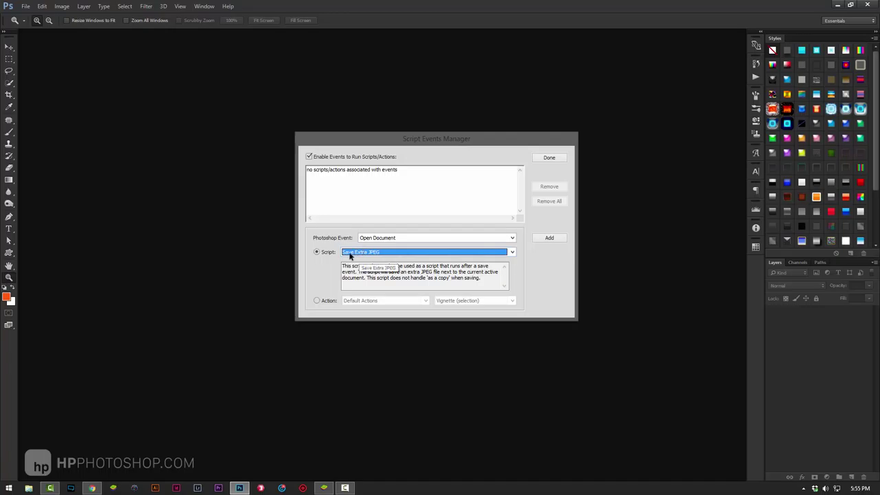
Set Save Document as the event, trying Update File Info, then settling on Warn If RGB.
{"action": "left_click", "coordinate": [403, 239]}
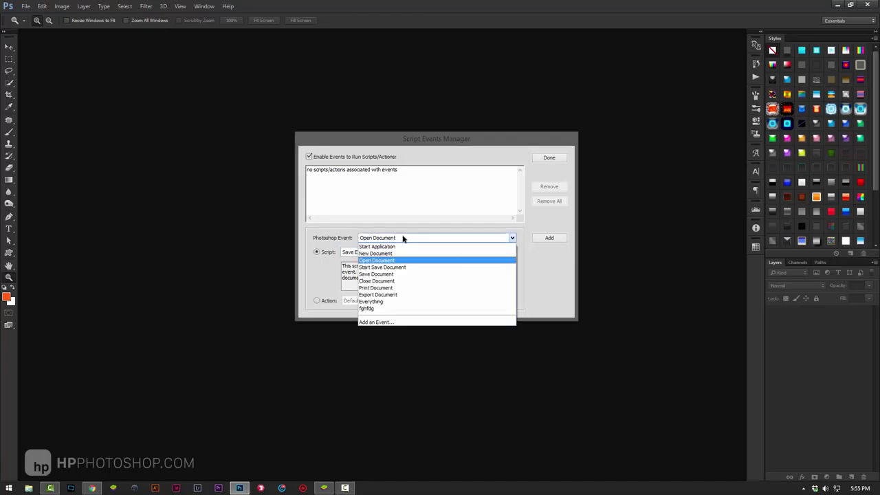
{"action": "left_click", "coordinate": [385, 273]}
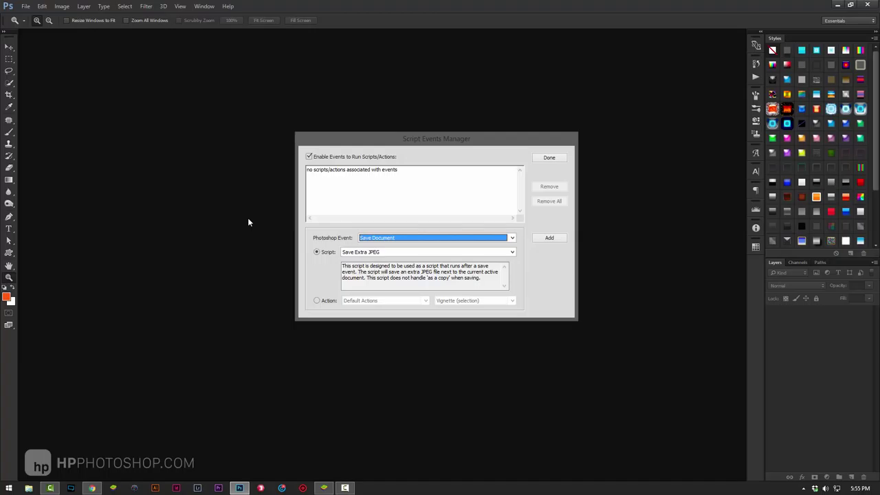
{"action": "left_click", "coordinate": [372, 253]}
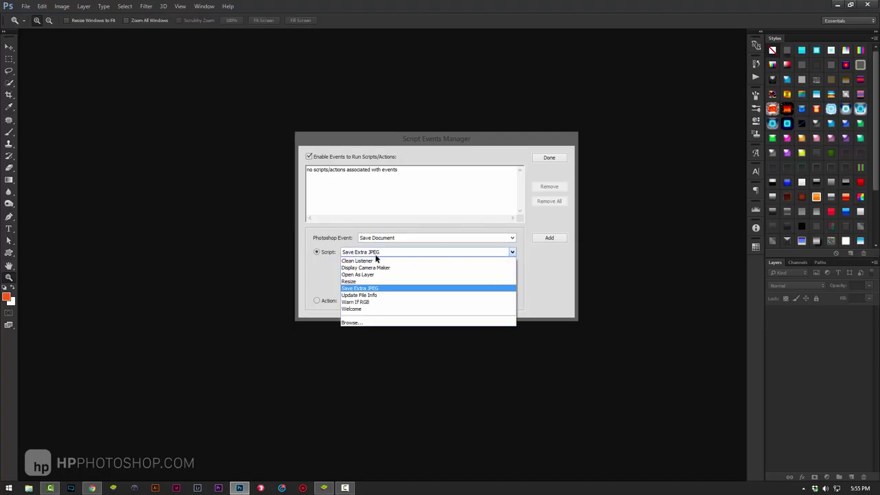
{"action": "left_click", "coordinate": [358, 296]}
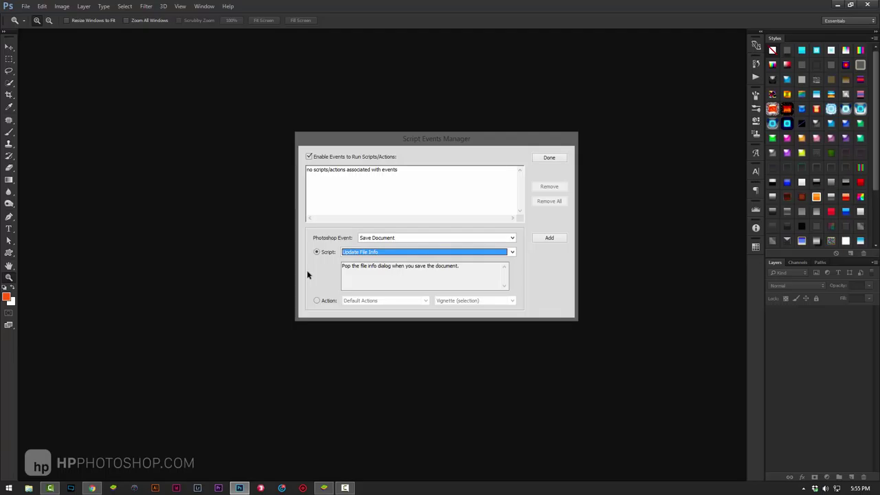
{"action": "left_click", "coordinate": [380, 253]}
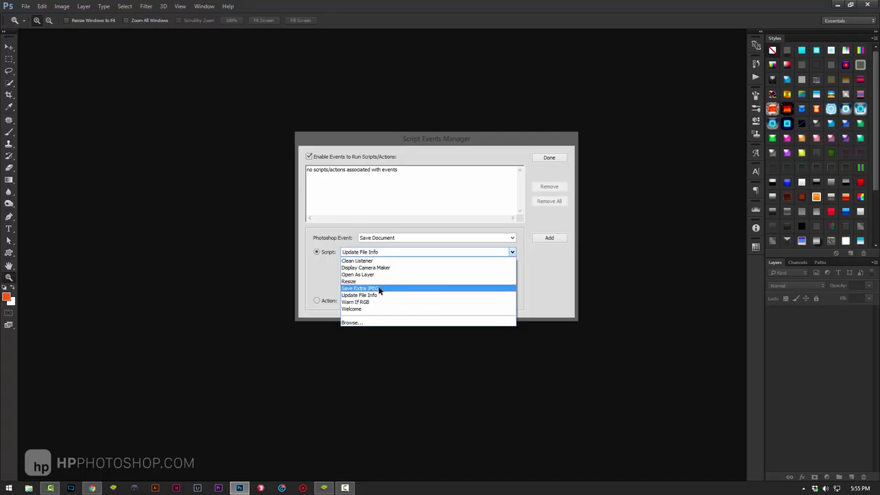
{"action": "left_click", "coordinate": [370, 302]}
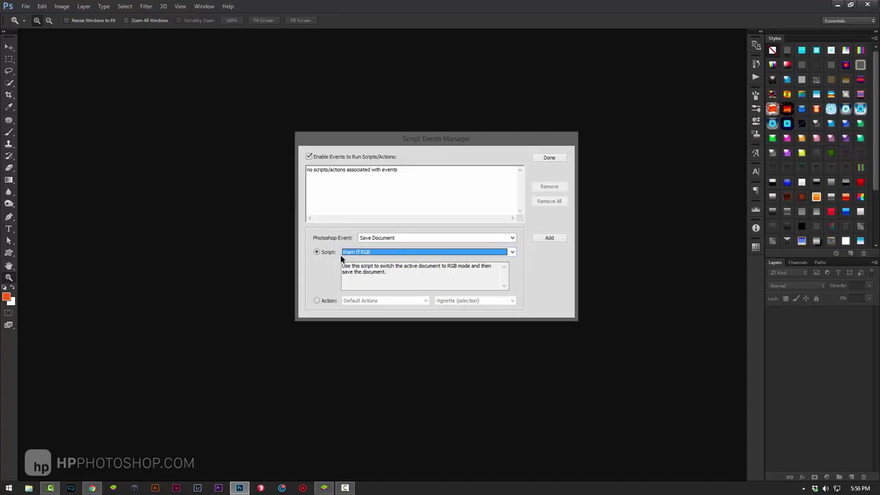
Choose the Welcome script and set the event back to Start Application.
{"action": "left_click", "coordinate": [406, 255]}
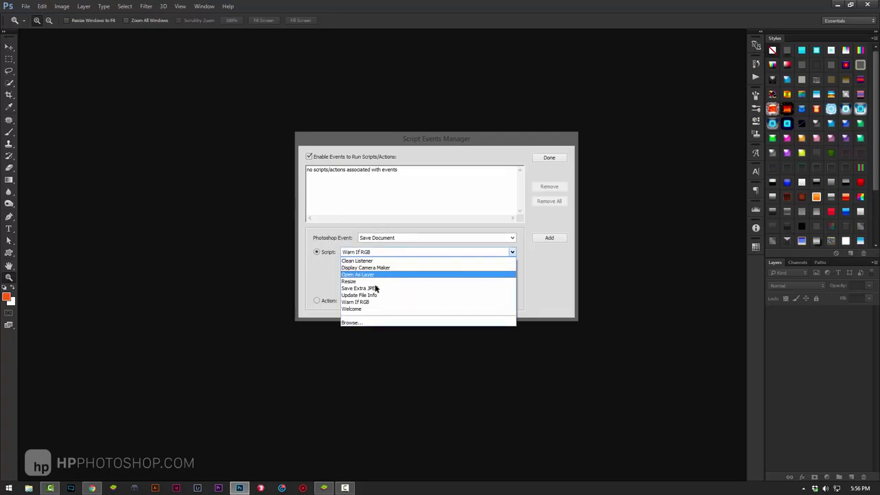
{"action": "left_click", "coordinate": [363, 308]}
{"action": "left_click", "coordinate": [389, 237]}
{"action": "left_click", "coordinate": [385, 246]}
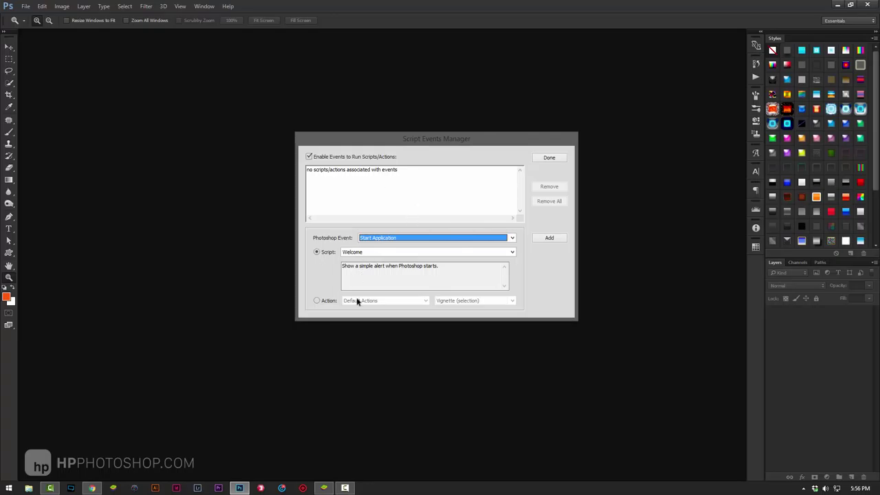
Switch to Action and set Open Document to run the ISSP 2016 'mịn da' action.
{"action": "left_click", "coordinate": [317, 301]}
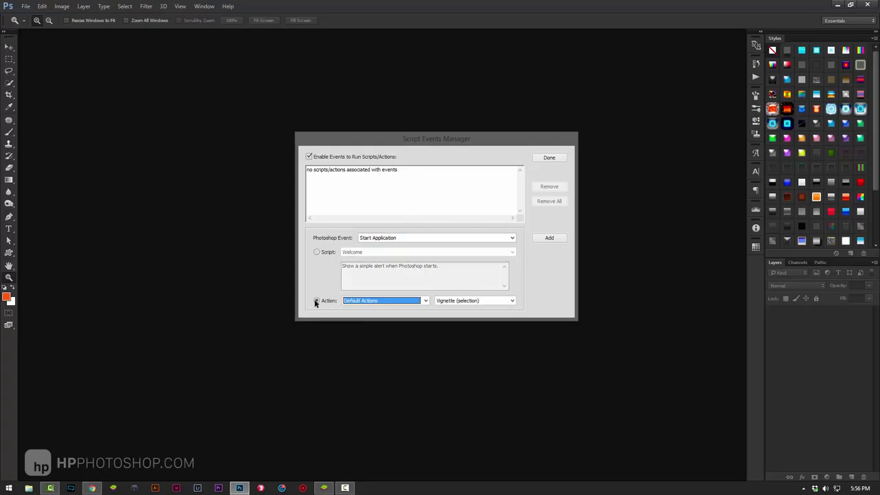
{"action": "left_click", "coordinate": [385, 238]}
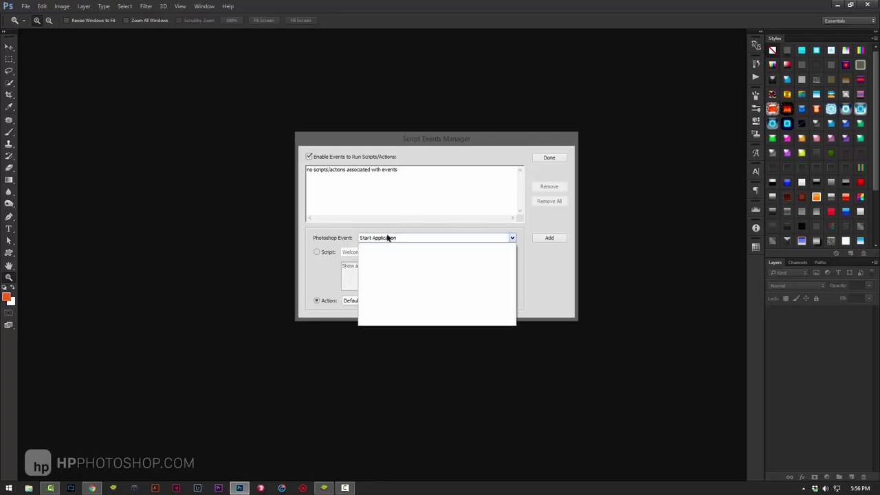
{"action": "left_click", "coordinate": [310, 262]}
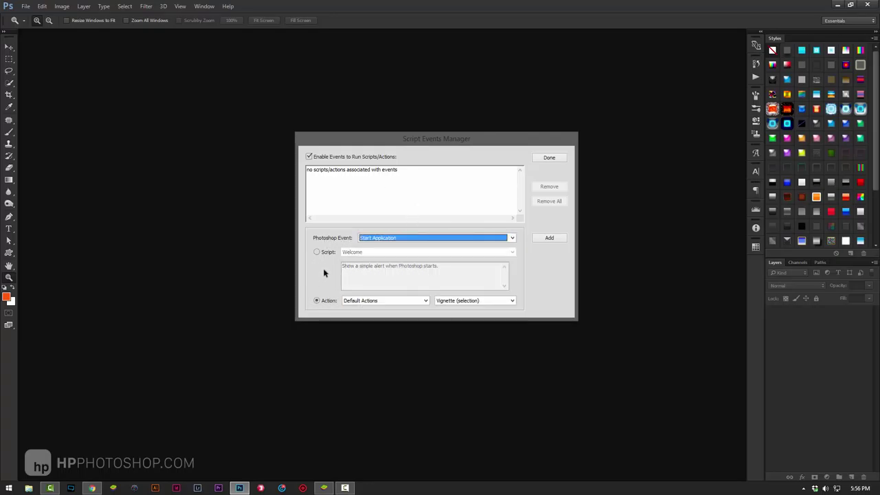
{"action": "left_click", "coordinate": [398, 239]}
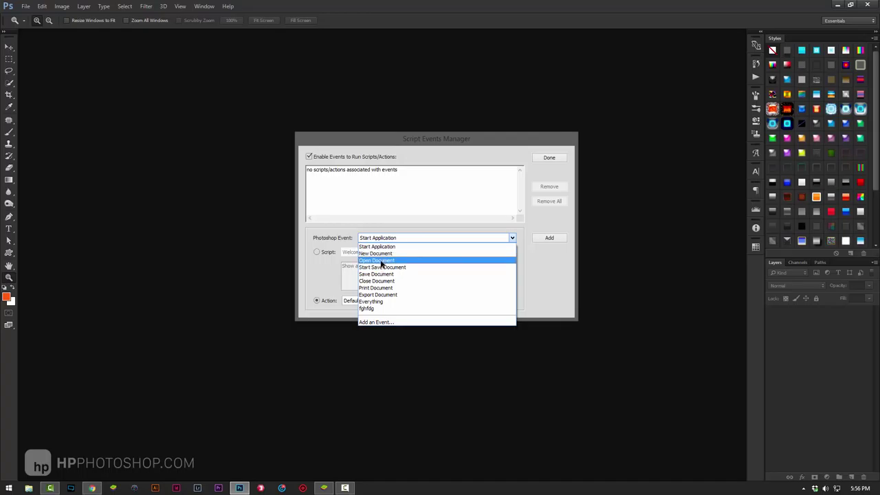
{"action": "left_click", "coordinate": [382, 260]}
{"action": "left_click", "coordinate": [399, 301]}
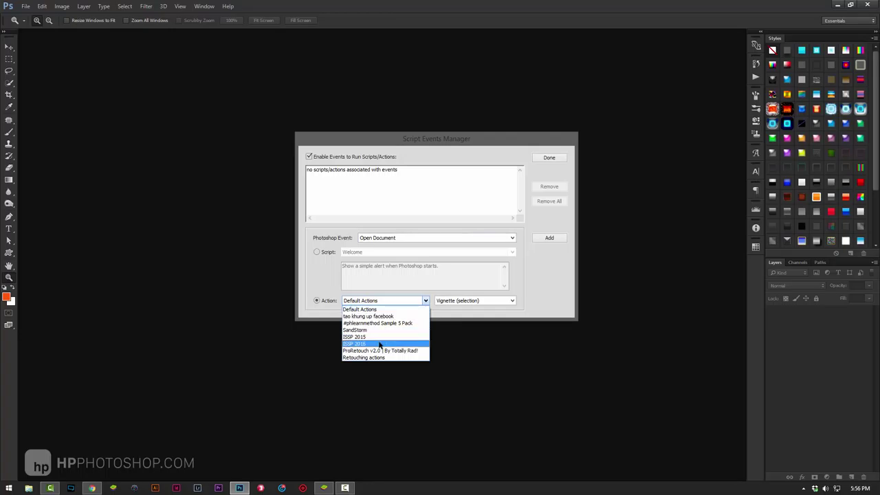
{"action": "left_click", "coordinate": [432, 332]}
{"action": "left_click", "coordinate": [479, 301]}
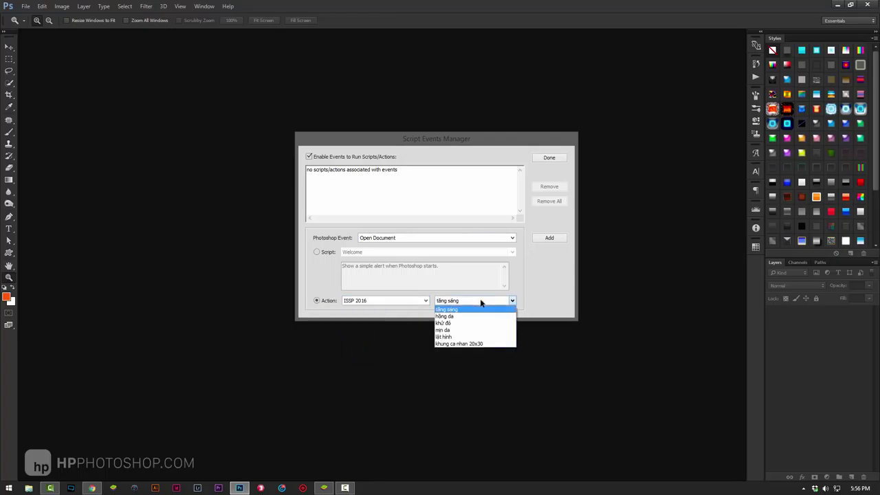
{"action": "left_click", "coordinate": [456, 331]}
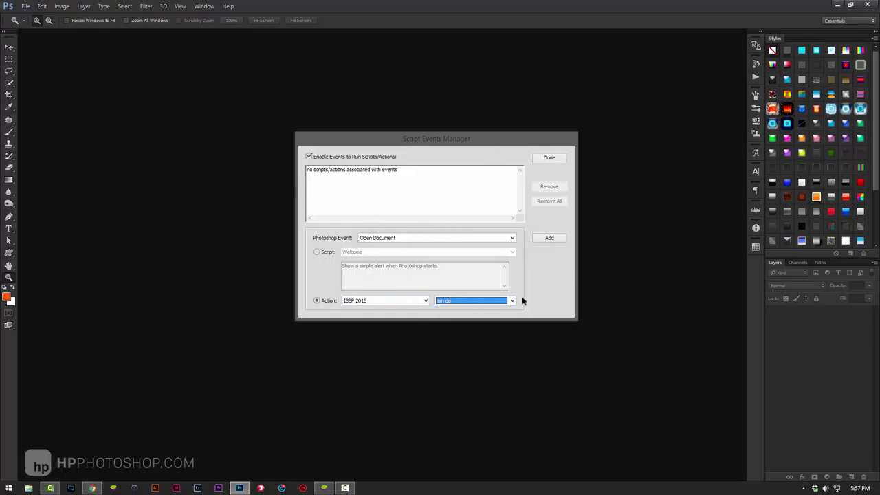
Switch back to Script mode with Start Application as the event.
{"action": "left_click", "coordinate": [318, 252]}
{"action": "left_click", "coordinate": [416, 238]}
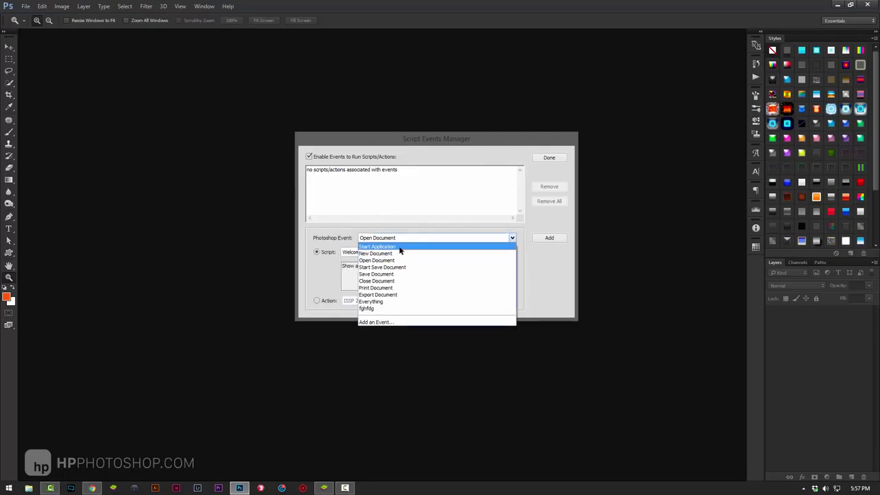
{"action": "left_click", "coordinate": [400, 247]}
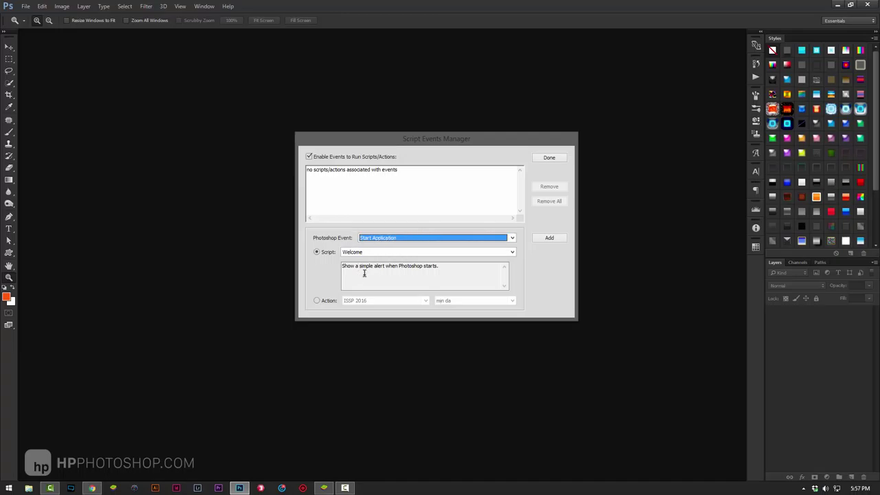
Add Start Application: Welcome.jsx and Open Document: Warn If RGB.jsx events, then click Done.
{"action": "left_click", "coordinate": [557, 238]}
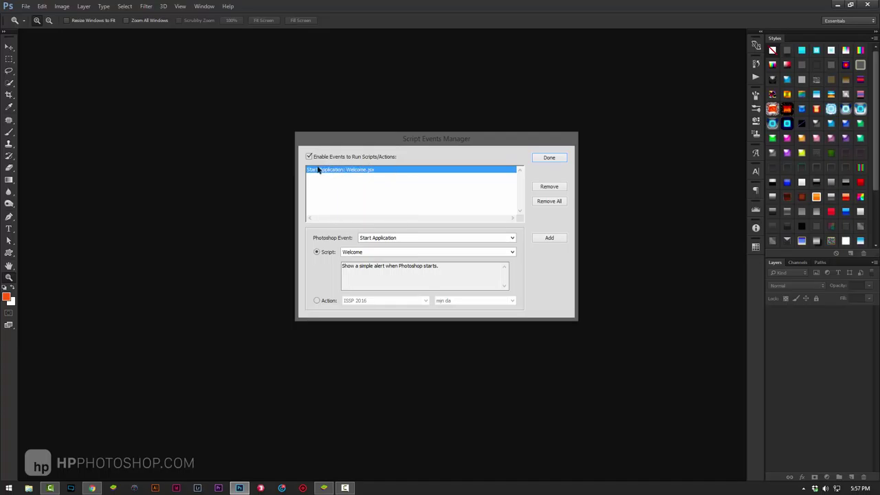
{"action": "left_click", "coordinate": [392, 237]}
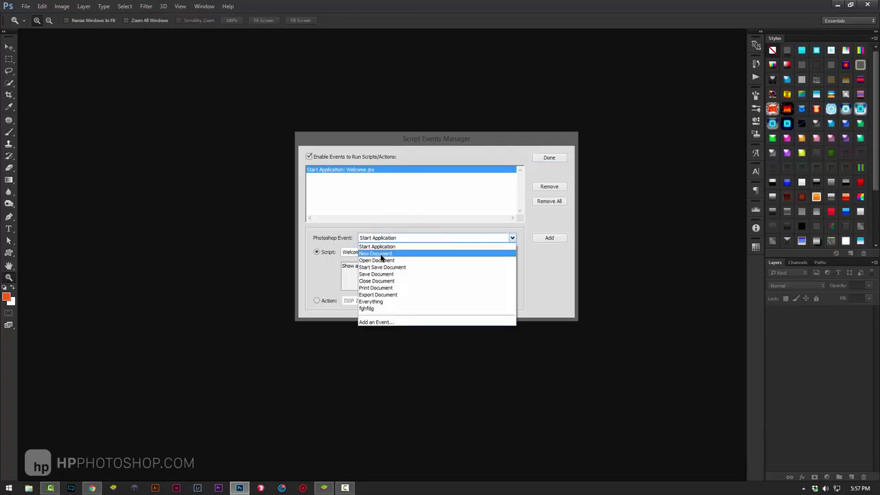
{"action": "left_click", "coordinate": [382, 260]}
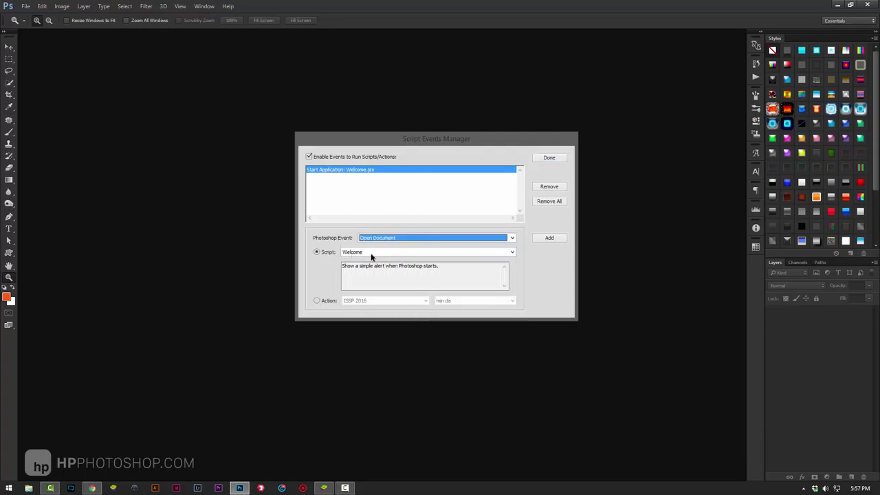
{"action": "left_click", "coordinate": [371, 254]}
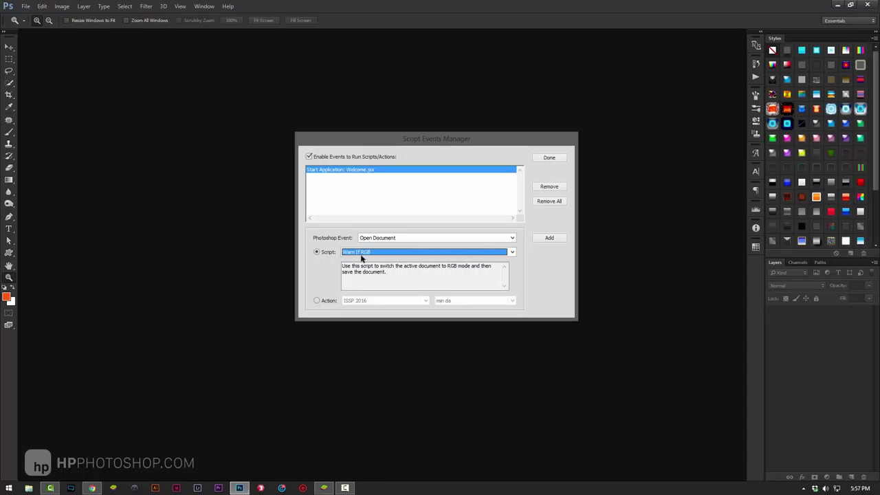
{"action": "left_click", "coordinate": [562, 239]}
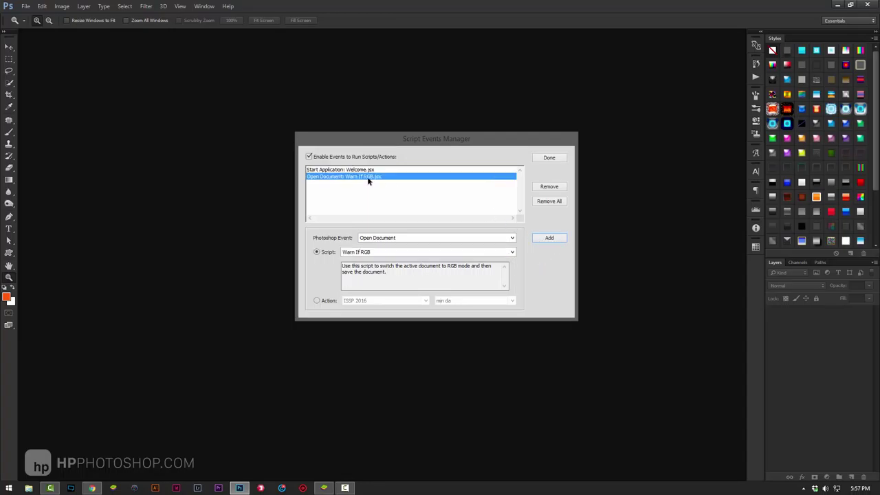
{"action": "left_click", "coordinate": [551, 157]}
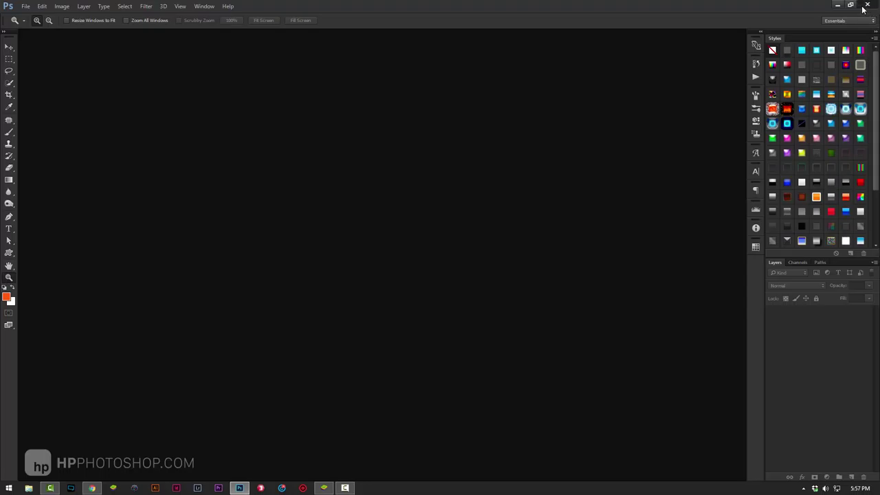
{"action": "left_click", "coordinate": [837, 4]}
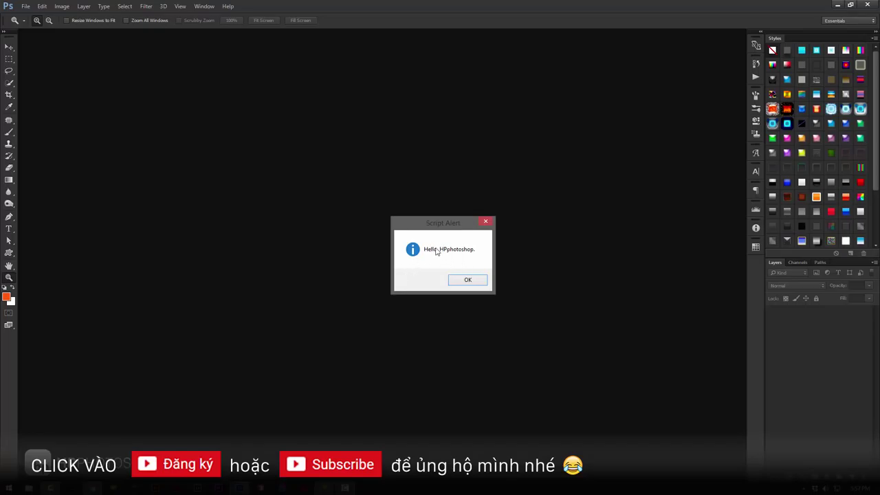
{"action": "left_click", "coordinate": [467, 280]}
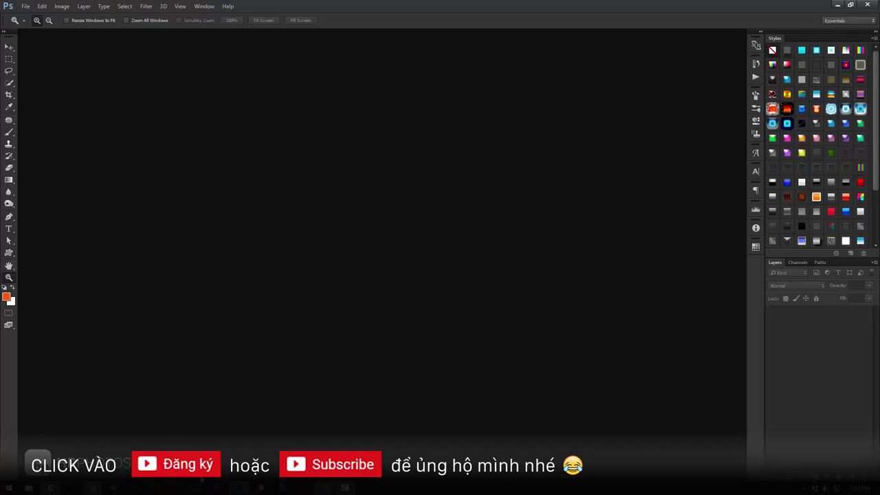
Open File Explorer and navigate to C:\Program Files\Adobe\Adobe Photoshop CC 2015.
{"action": "right_click", "coordinate": [240, 488]}
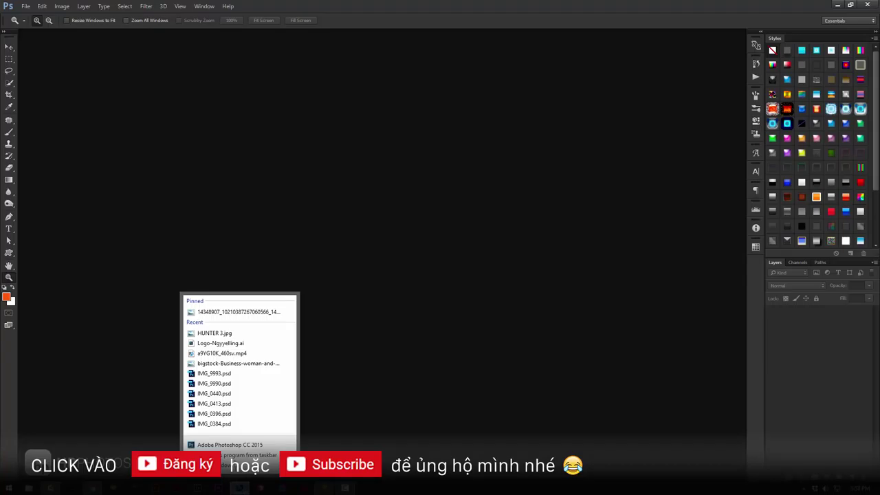
{"action": "right_click", "coordinate": [240, 447]}
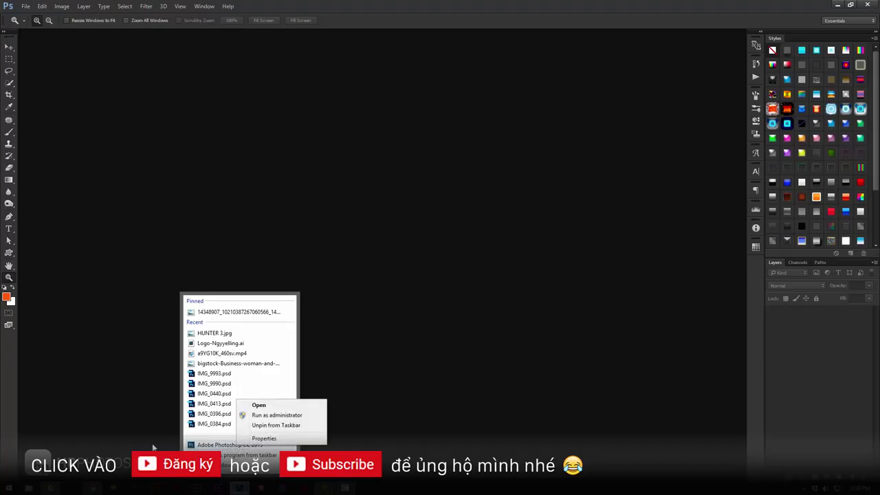
{"action": "left_click", "coordinate": [172, 447]}
{"action": "key", "text": "super+e"}
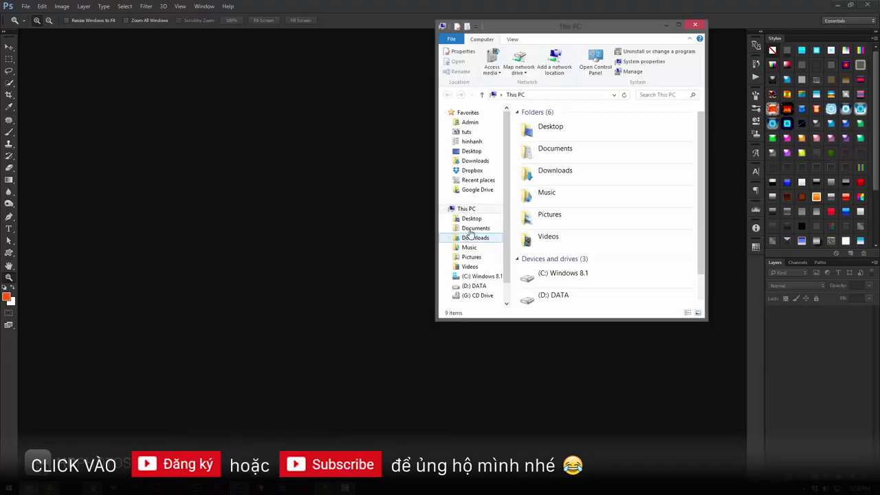
{"action": "left_click", "coordinate": [550, 279]}
{"action": "double_click", "coordinate": [550, 278]}
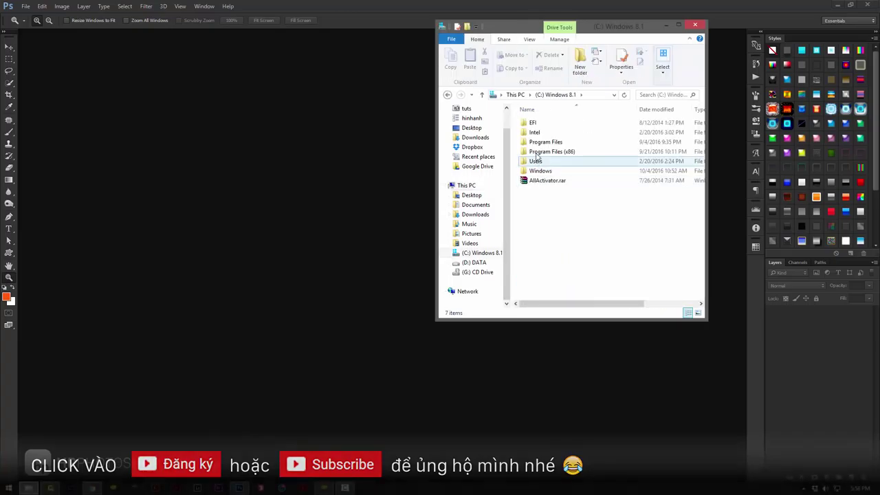
{"action": "double_click", "coordinate": [541, 143]}
{"action": "scroll", "coordinate": [571, 248], "scroll_direction": "down", "scroll_amount": 2}
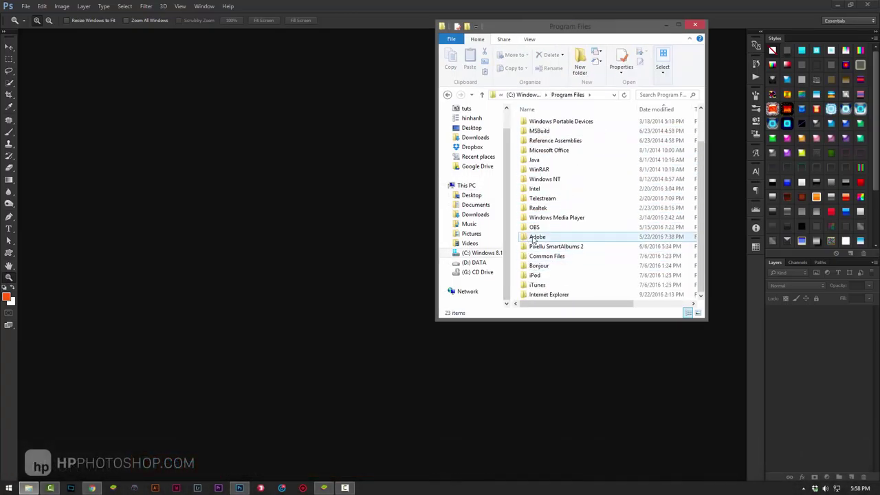
{"action": "double_click", "coordinate": [540, 256]}
{"action": "left_click_drag", "start_coordinate": [589, 27], "coordinate": [429, 74]}
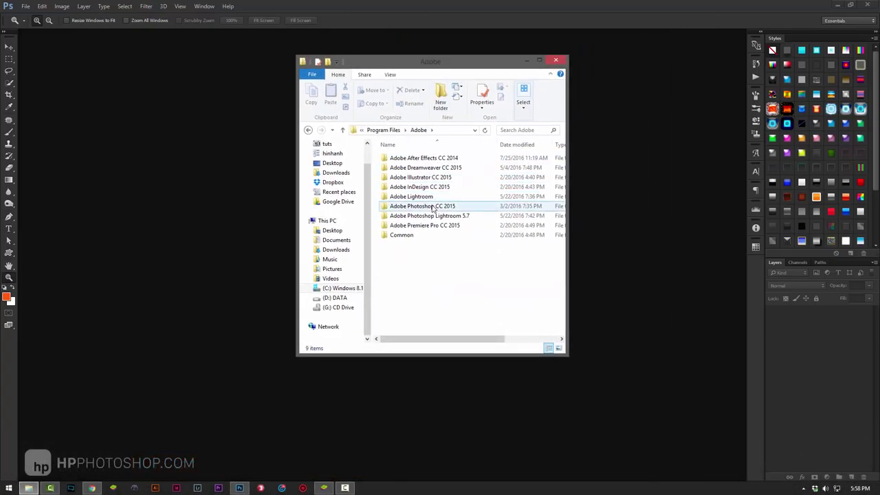
{"action": "double_click", "coordinate": [432, 208]}
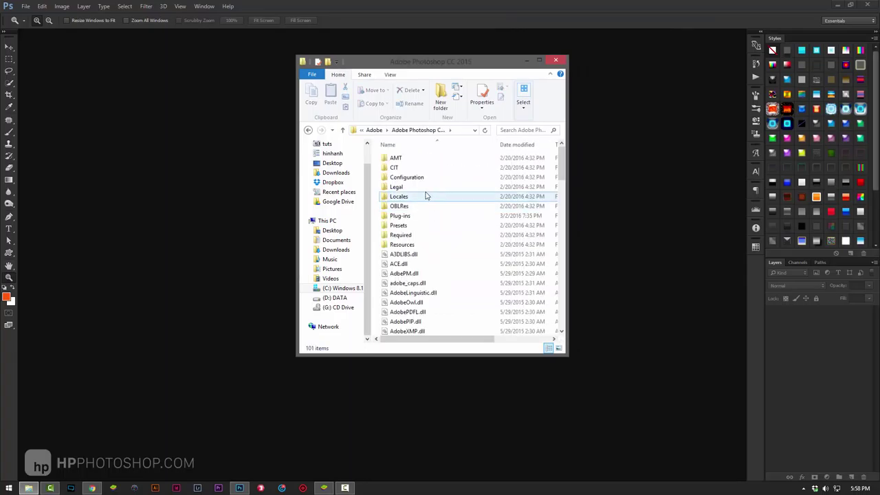
Go into Presets\Scripts\Event Scripts Only.
{"action": "double_click", "coordinate": [399, 226]}
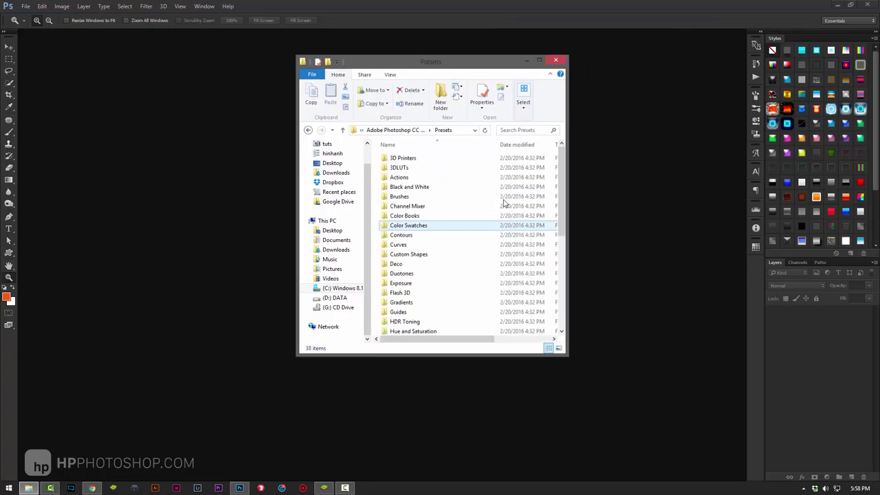
{"action": "left_click_drag", "start_coordinate": [564, 176], "coordinate": [564, 256]}
{"action": "double_click", "coordinate": [406, 283]}
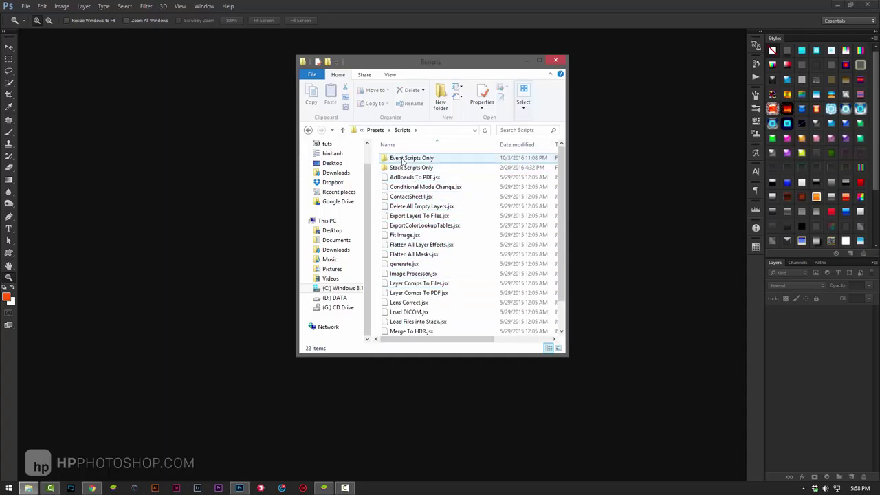
{"action": "double_click", "coordinate": [403, 159]}
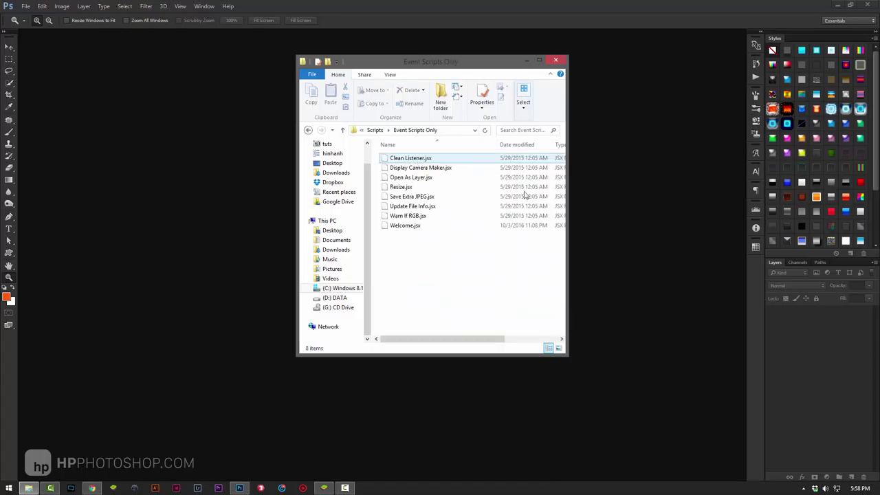
Open Welcome.jsx in Notepad from its right-click menu.
{"action": "left_click", "coordinate": [403, 227]}
{"action": "right_click", "coordinate": [403, 228]}
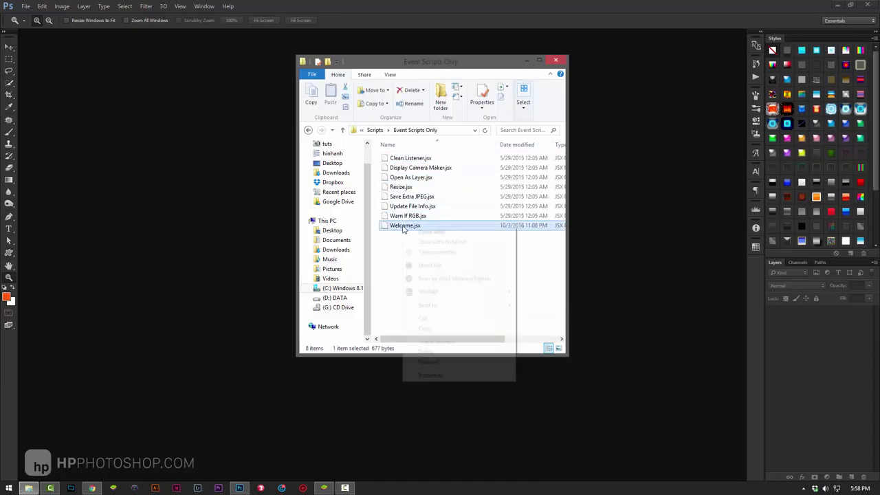
{"action": "left_click", "coordinate": [424, 236]}
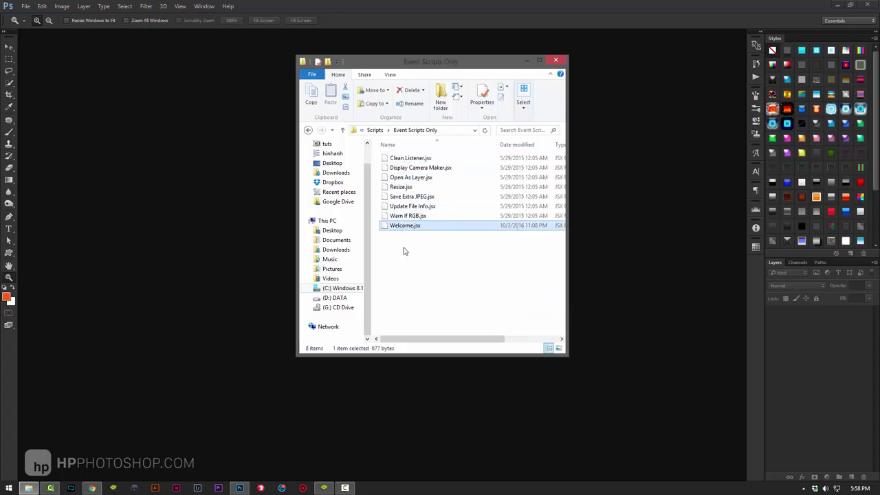
{"action": "left_click", "coordinate": [430, 264]}
{"action": "right_click", "coordinate": [419, 227]}
{"action": "left_click", "coordinate": [455, 244]}
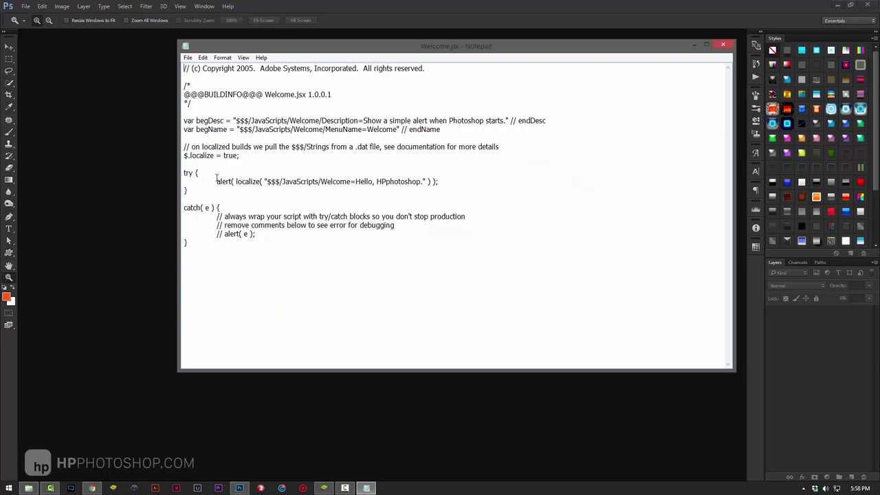
Replace 'HPphotoshop.' in the alert string with '.Vui long click quang cao'.
{"action": "left_click_drag", "start_coordinate": [187, 191], "coordinate": [184, 172]}
{"action": "left_click", "coordinate": [384, 183]}
{"action": "mouse_move", "coordinate": [423, 182]}
{"action": "left_mouse_down"}
{"action": "mouse_move", "coordinate": [438, 181]}
{"action": "mouse_move", "coordinate": [355, 182]}
{"action": "left_mouse_up"}
{"action": "left_click", "coordinate": [406, 182]}
{"action": "left_click_drag", "start_coordinate": [418, 181], "coordinate": [377, 182]}
{"action": "left_click", "coordinate": [377, 182]}
{"action": "key", "text": "Delete"}
{"action": "key", "text": "Delete"}
{"action": "key", "text": "Delete"}
{"action": "key", "text": "Delete"}
{"action": "key", "text": "Delete"}
{"action": "key", "text": "Delete"}
{"action": "key", "text": "Delete"}
{"action": "type", "text": ".Vui long click quang cao"}
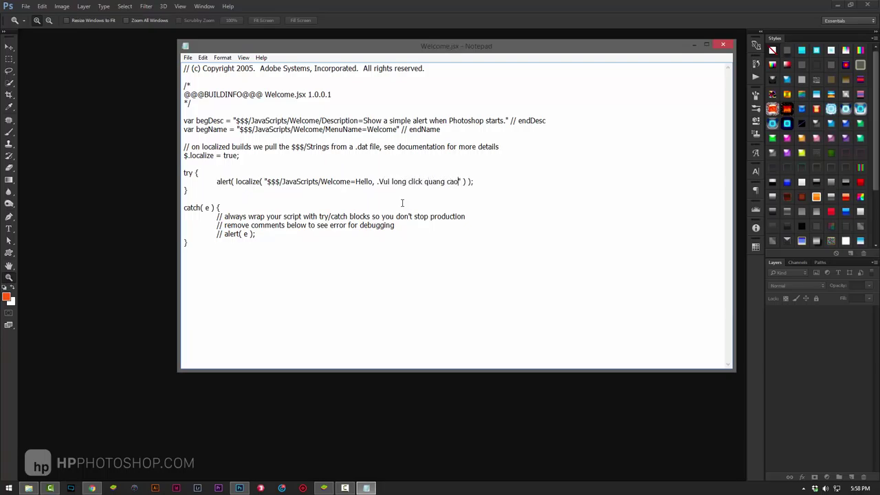
{"action": "left_click", "coordinate": [188, 58]}
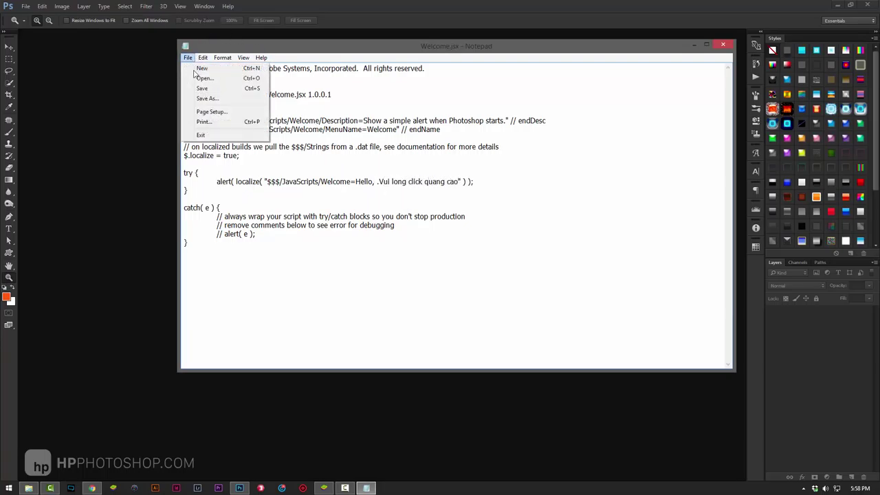
Save the edited Welcome.jsx script in Notepad.
{"action": "left_click", "coordinate": [200, 83]}
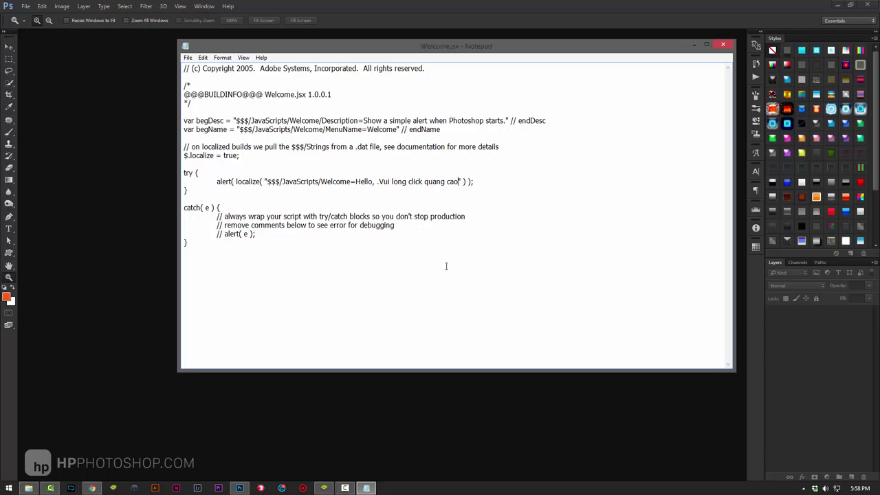
{"action": "left_click", "coordinate": [188, 58]}
{"action": "left_click", "coordinate": [200, 85]}
Save a copy to the Desktop as Welcome.jsx.txt and close Notepad.
{"action": "left_click", "coordinate": [188, 58]}
{"action": "left_click", "coordinate": [203, 94]}
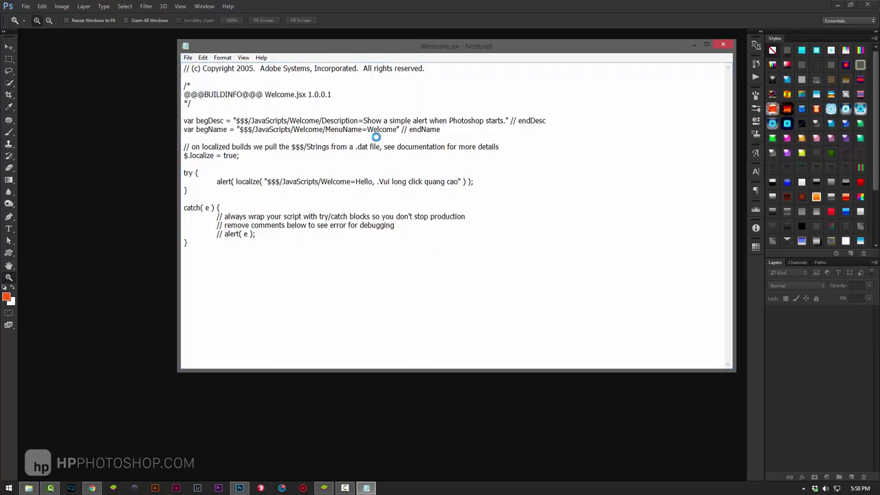
{"action": "left_click", "coordinate": [217, 160]}
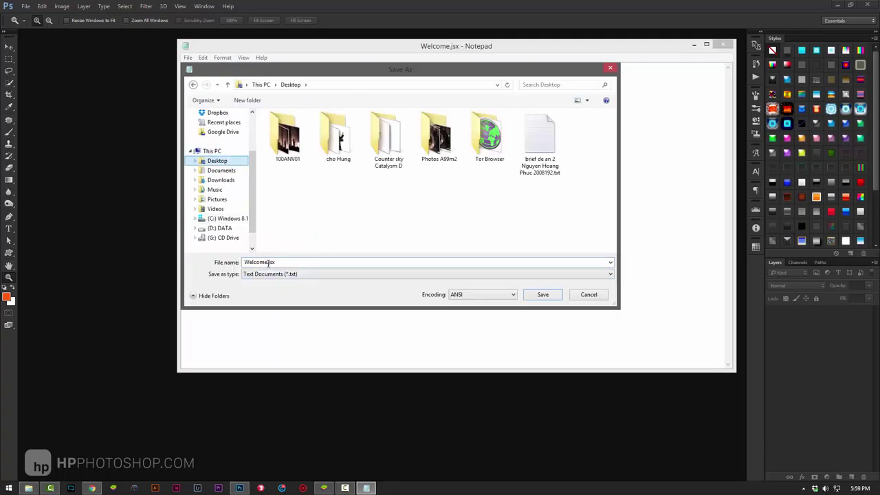
{"action": "left_click", "coordinate": [543, 296]}
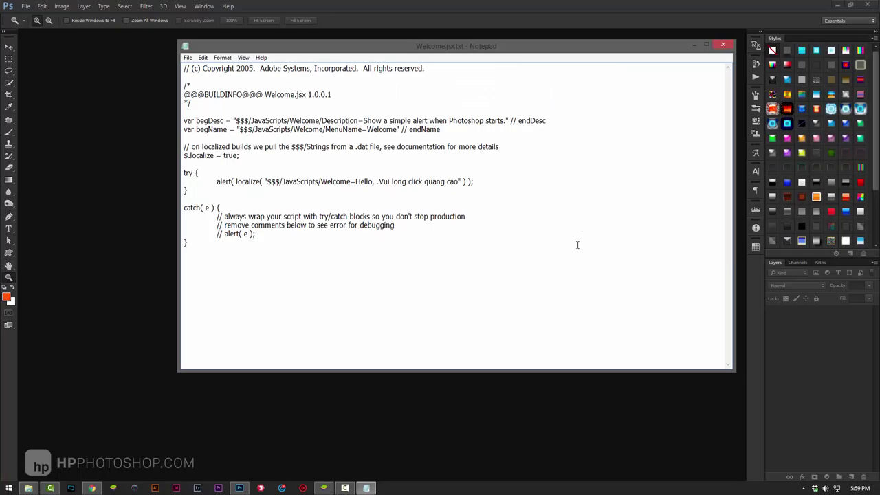
{"action": "left_click", "coordinate": [723, 44]}
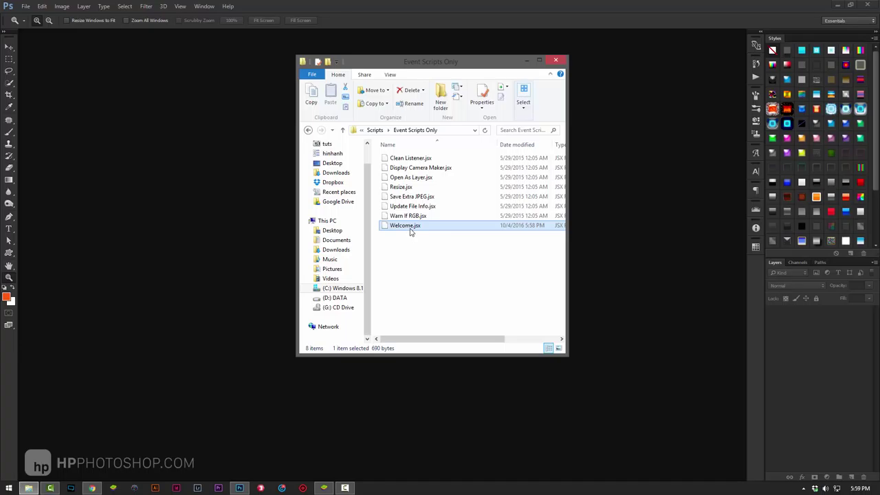
Close the folder window, restart Photoshop and dismiss the 'Hello, .Vui long click quang cao' startup alert.
{"action": "left_click", "coordinate": [556, 60]}
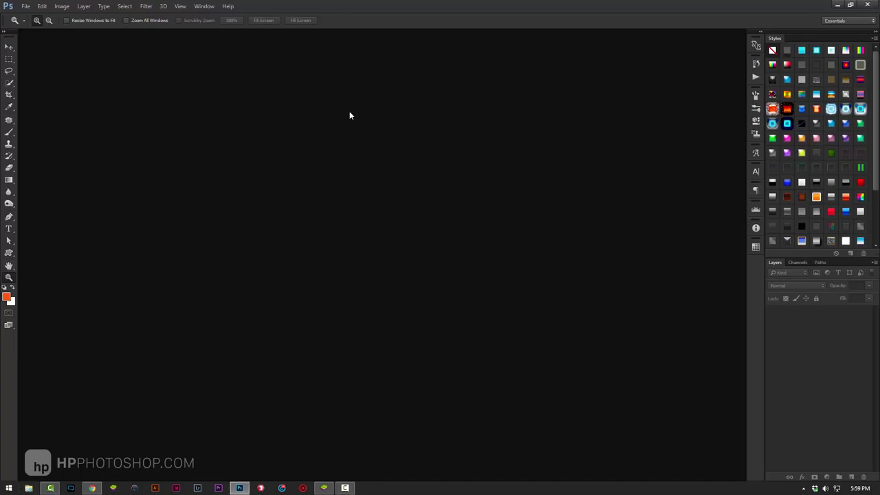
{"action": "left_click", "coordinate": [876, 4]}
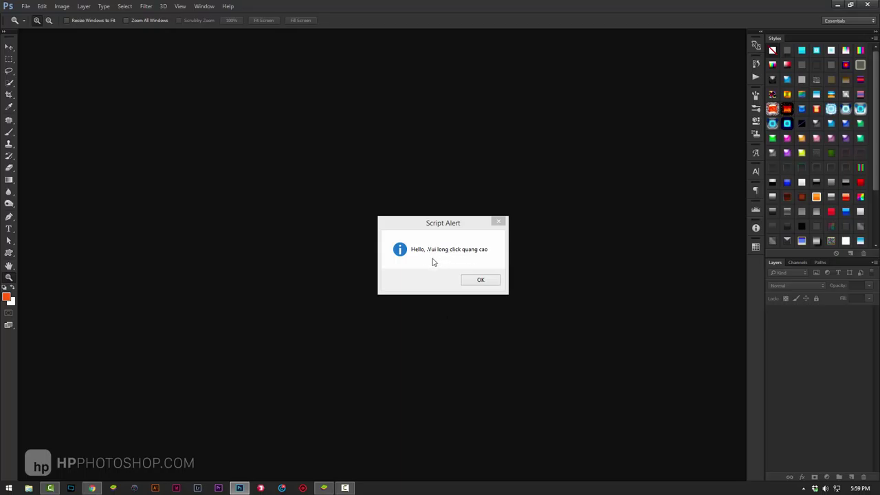
{"action": "left_click", "coordinate": [481, 280]}
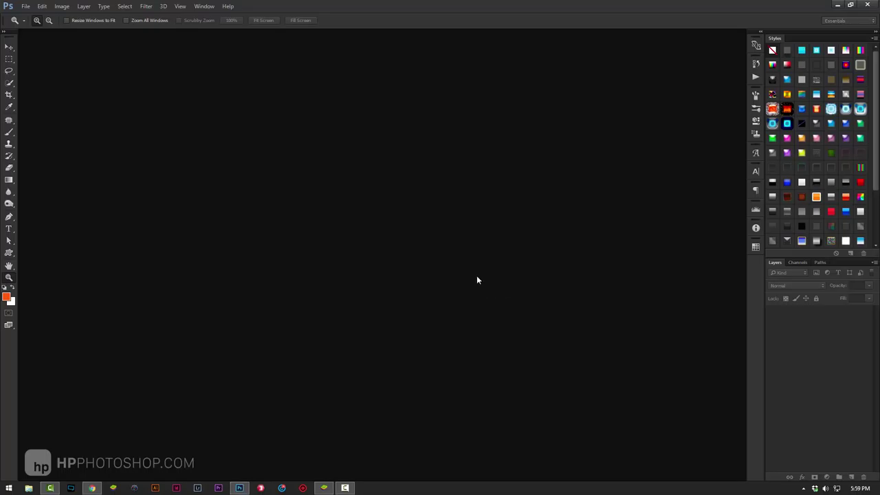
{"action": "left_click", "coordinate": [26, 6]}
{"action": "mouse_move", "coordinate": [36, 216]}
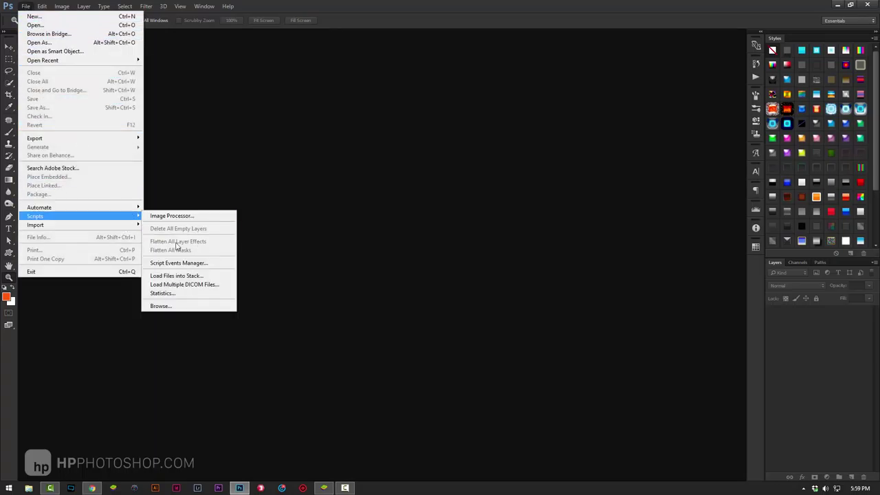
Register an Open Document event running the ISSP 2016 'mịn da' action, then close Script Events Manager.
{"action": "left_click", "coordinate": [179, 263]}
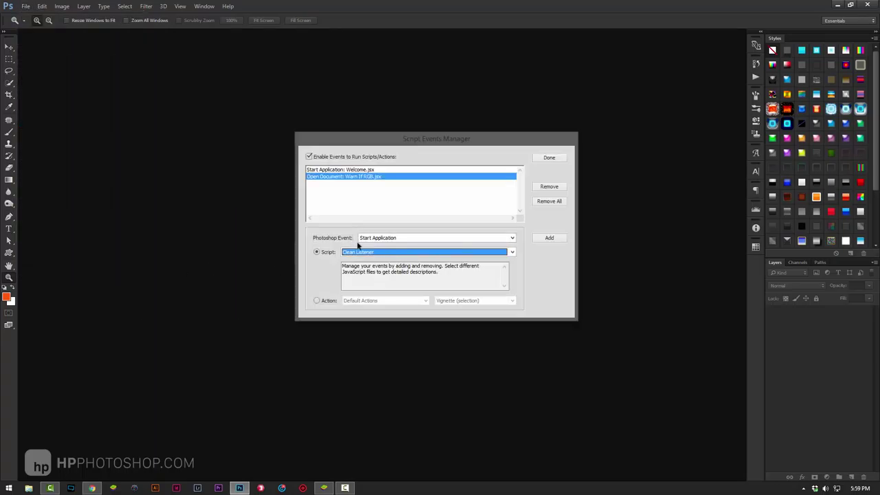
{"action": "left_click", "coordinate": [368, 179]}
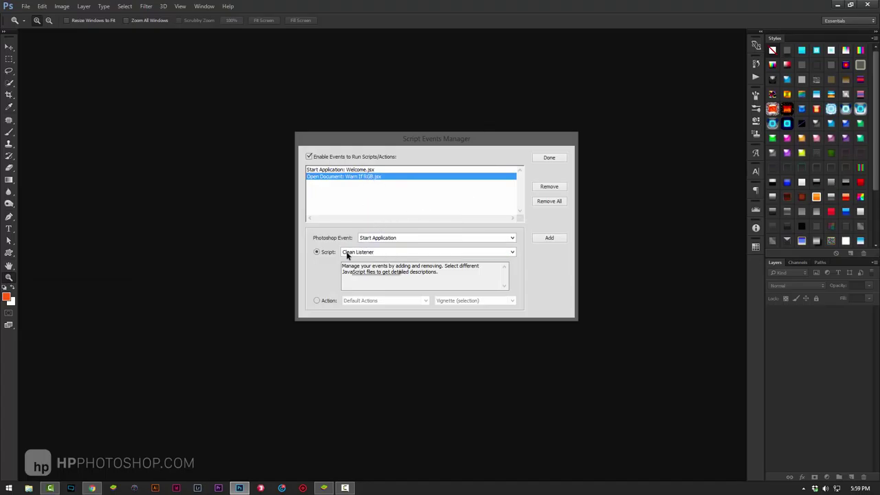
{"action": "left_click", "coordinate": [375, 240]}
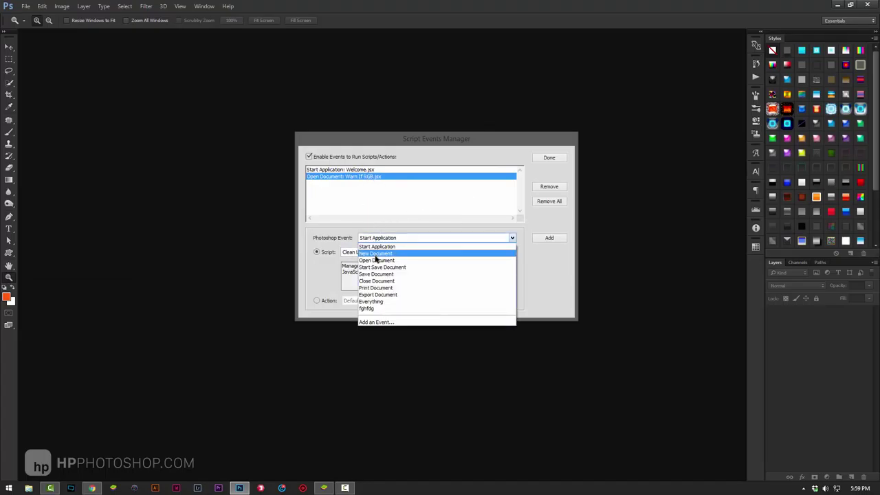
{"action": "left_click", "coordinate": [376, 260]}
{"action": "left_click", "coordinate": [323, 300]}
{"action": "left_click", "coordinate": [383, 303]}
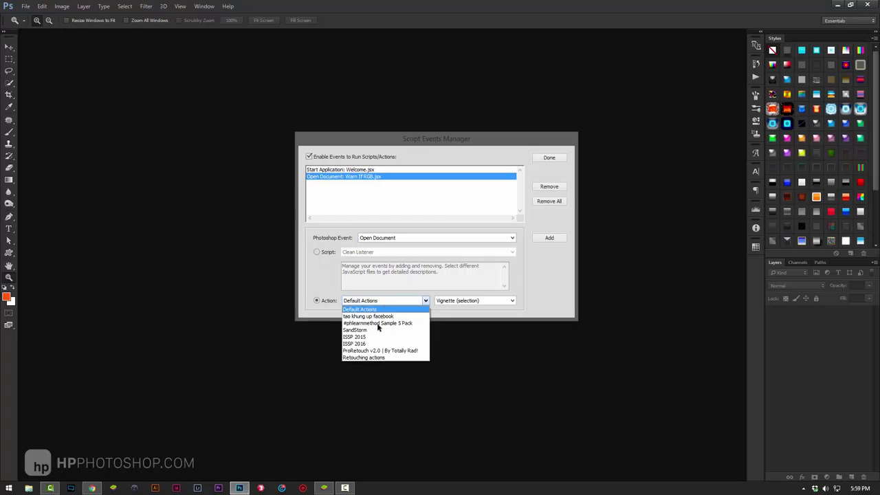
{"action": "left_click", "coordinate": [372, 344]}
{"action": "left_click", "coordinate": [512, 301]}
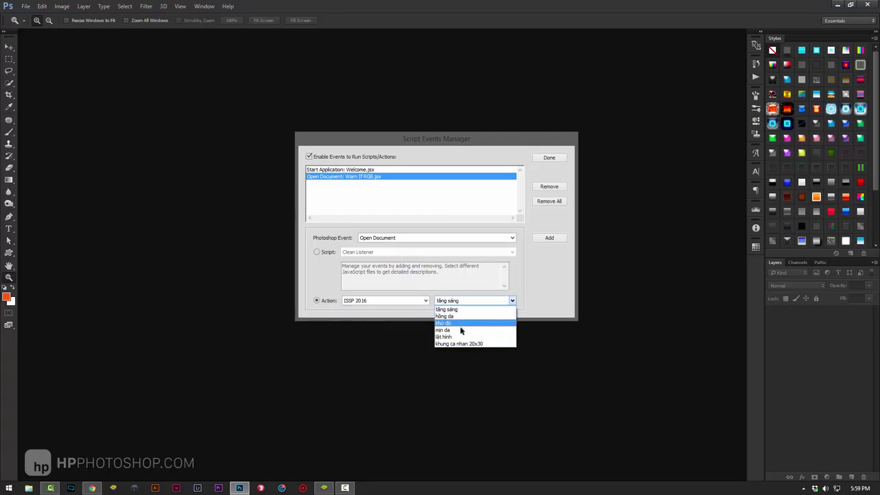
{"action": "left_click", "coordinate": [462, 330]}
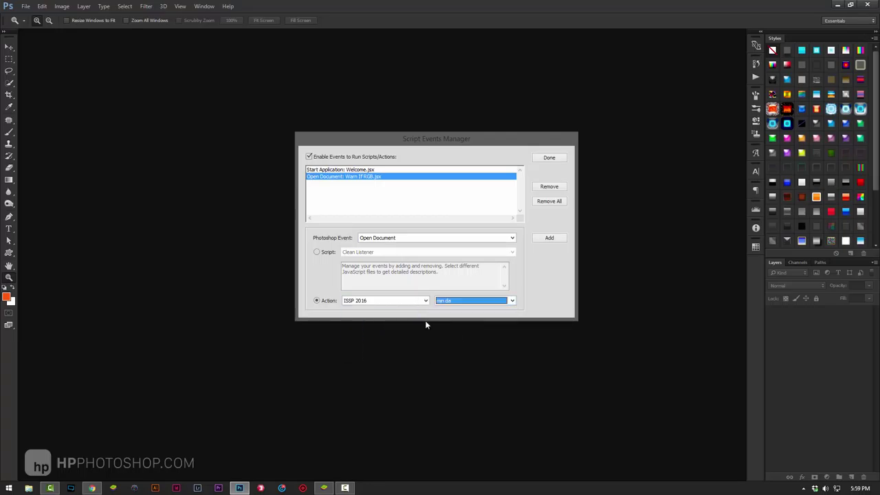
{"action": "left_click", "coordinate": [557, 238]}
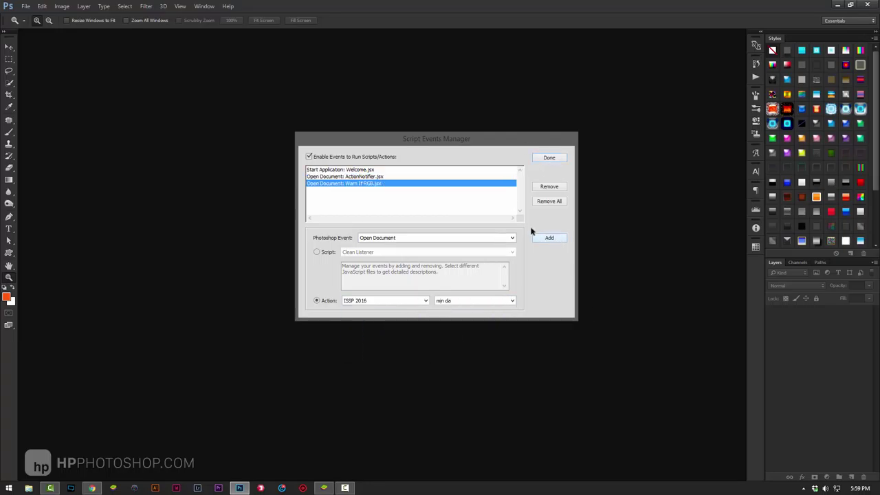
{"action": "left_click", "coordinate": [359, 177]}
{"action": "left_click", "coordinate": [550, 158]}
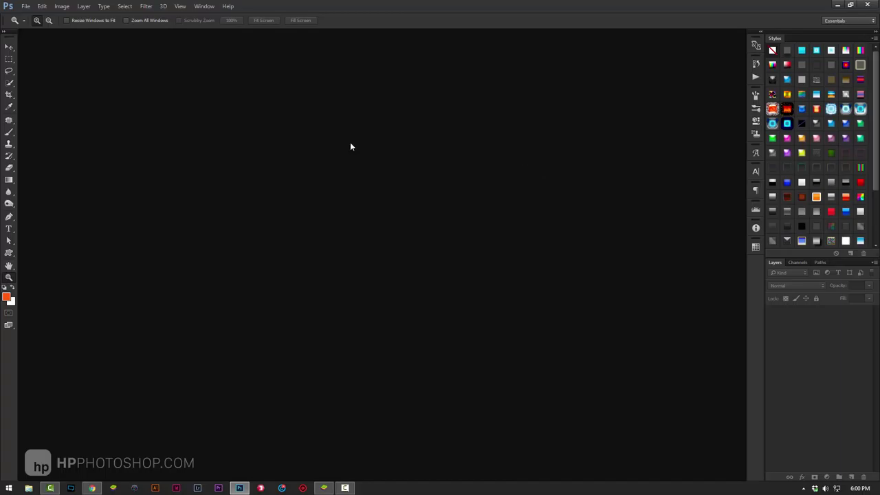
Browse the Open dialog to D:\DATA\hinhanh\Tho 7 mau 080316.
{"action": "left_click", "coordinate": [25, 6]}
{"action": "left_click", "coordinate": [26, 6]}
{"action": "double_click", "coordinate": [459, 238]}
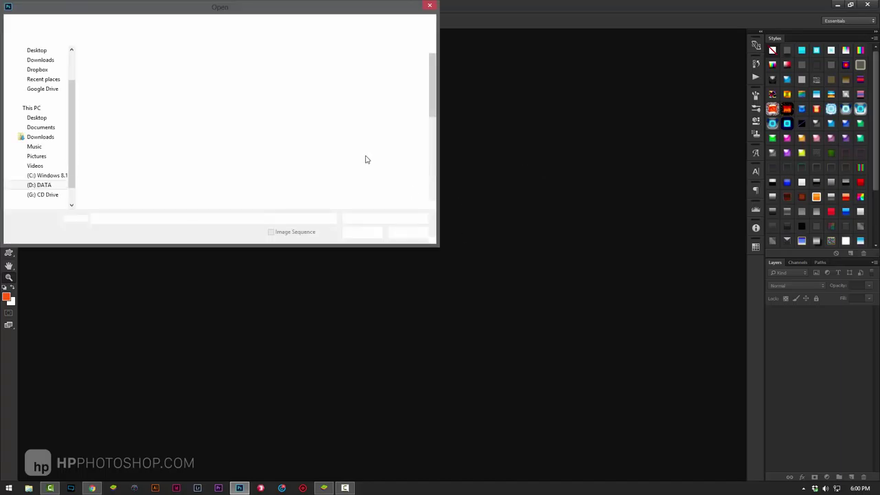
{"action": "left_click", "coordinate": [48, 186]}
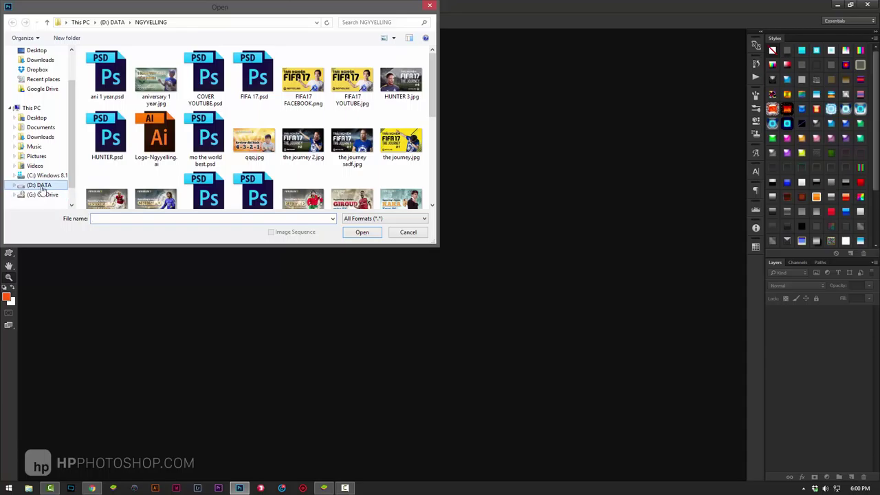
{"action": "left_click", "coordinate": [241, 124]}
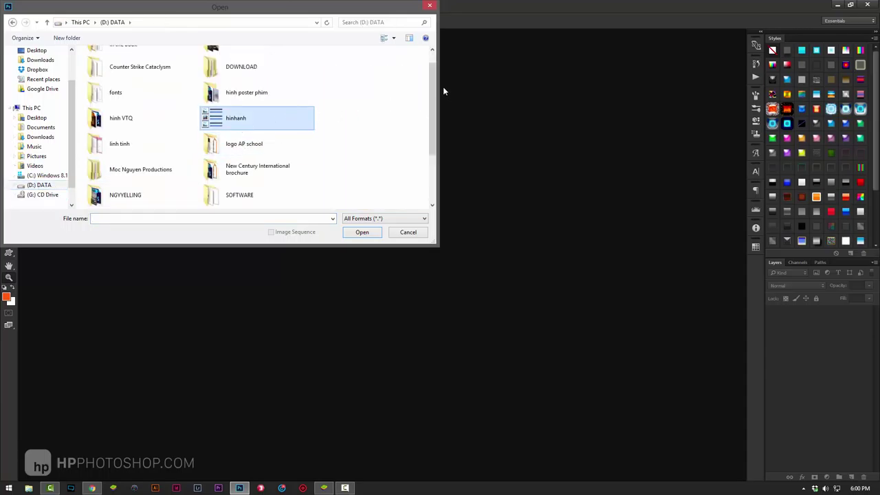
{"action": "key", "text": "Return"}
{"action": "left_click", "coordinate": [234, 114]}
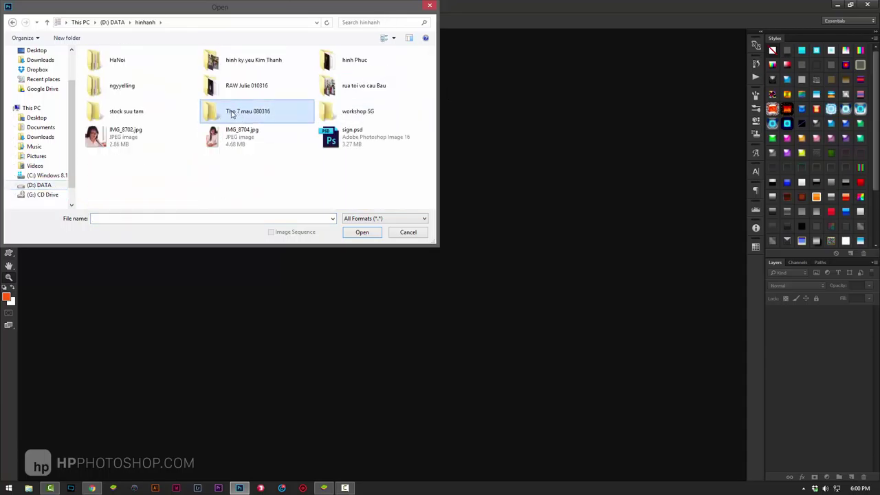
{"action": "double_click", "coordinate": [234, 114]}
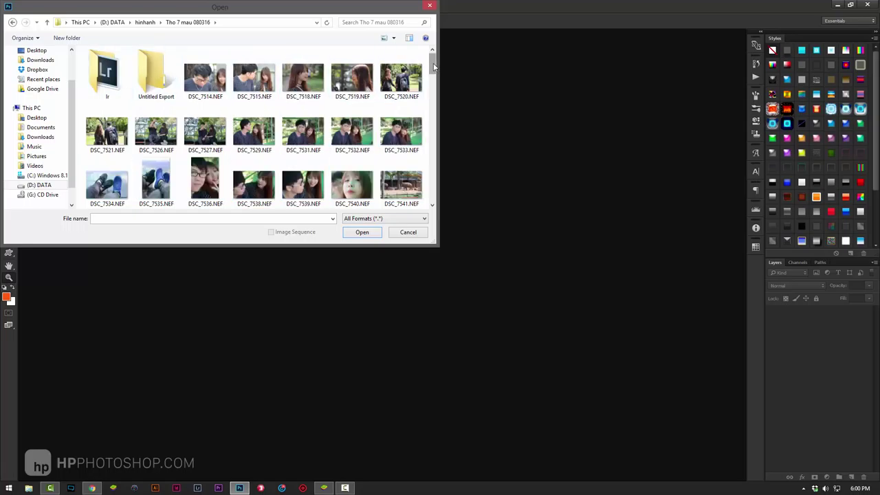
Open DSC_7518.jpg from the Untitled Export subfolder.
{"action": "mouse_move", "coordinate": [433, 67]}
{"action": "left_mouse_down"}
{"action": "mouse_move", "coordinate": [434, 82]}
{"action": "mouse_move", "coordinate": [433, 51]}
{"action": "left_mouse_up"}
{"action": "double_click", "coordinate": [156, 77]}
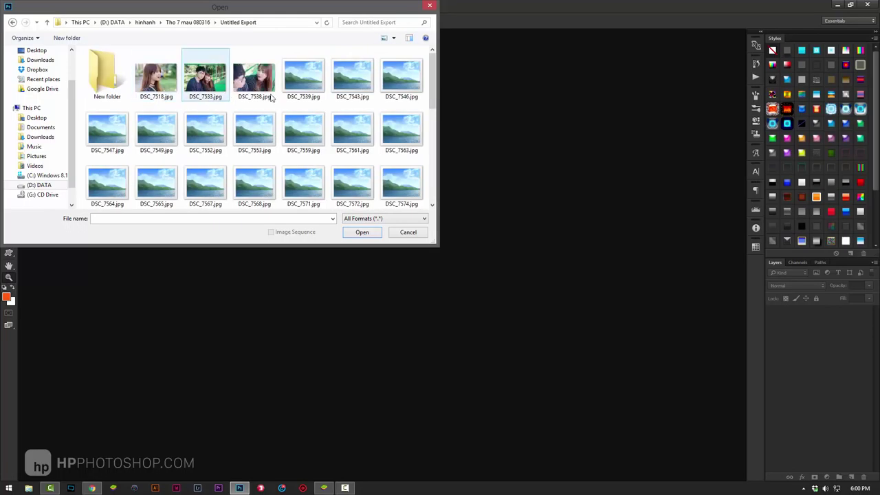
{"action": "scroll", "coordinate": [427, 89], "scroll_direction": "down", "scroll_amount": 3}
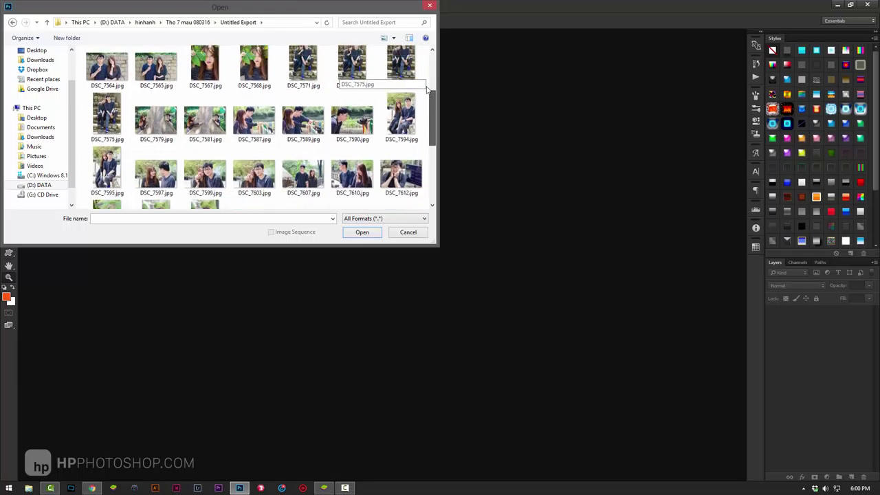
{"action": "scroll", "coordinate": [275, 124], "scroll_direction": "up", "scroll_amount": 3}
{"action": "left_click", "coordinate": [156, 69]}
{"action": "left_click", "coordinate": [362, 232]}
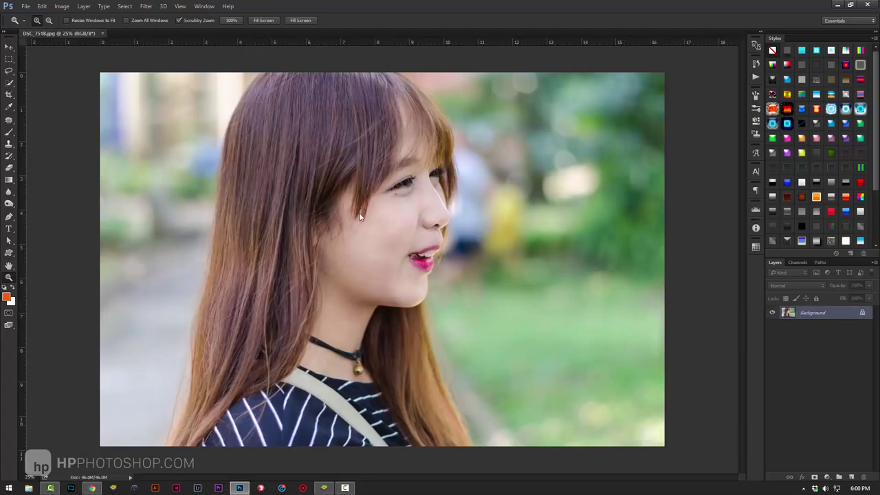
Zoom in to inspect the automatic skin smoothing, check Filter > Imagenomic, then close the photo.
{"action": "key", "text": "ctrl+f"}
{"action": "mouse_move", "coordinate": [391, 228]}
{"action": "left_mouse_down"}
{"action": "mouse_move", "coordinate": [450, 225]}
{"action": "mouse_move", "coordinate": [387, 222]}
{"action": "mouse_move", "coordinate": [431, 222]}
{"action": "mouse_move", "coordinate": [410, 205]}
{"action": "left_mouse_up"}
{"action": "left_click", "coordinate": [146, 6]}
{"action": "mouse_move", "coordinate": [161, 198]}
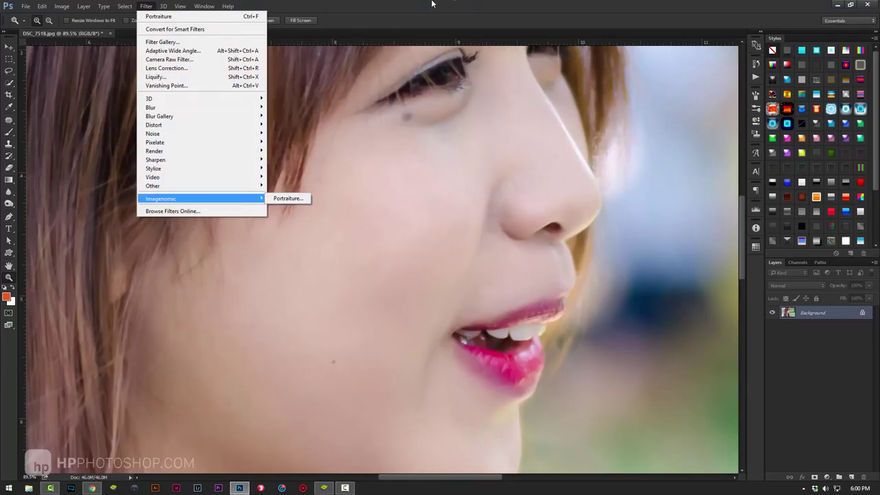
{"action": "left_click", "coordinate": [312, 222]}
{"action": "left_click", "coordinate": [25, 6]}
{"action": "mouse_move", "coordinate": [35, 216]}
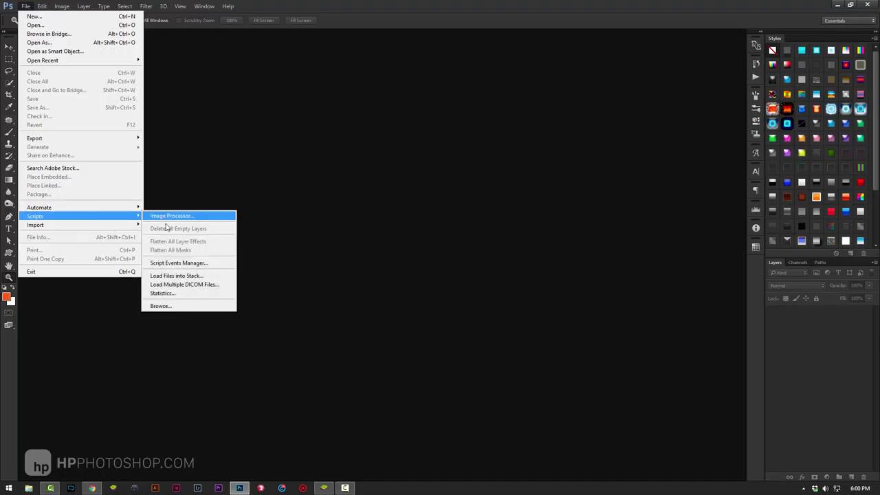
Remove all three registered events in Script Events Manager and shift the dialog left.
{"action": "left_click", "coordinate": [184, 262]}
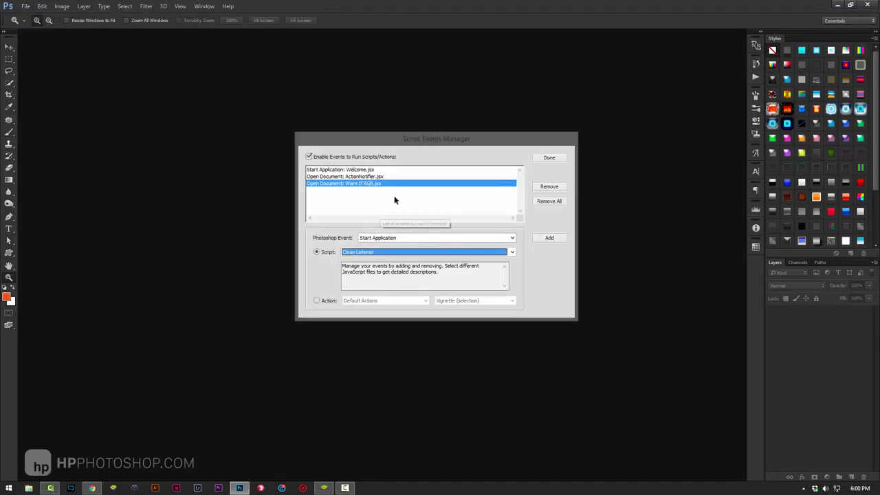
{"action": "left_click", "coordinate": [550, 201]}
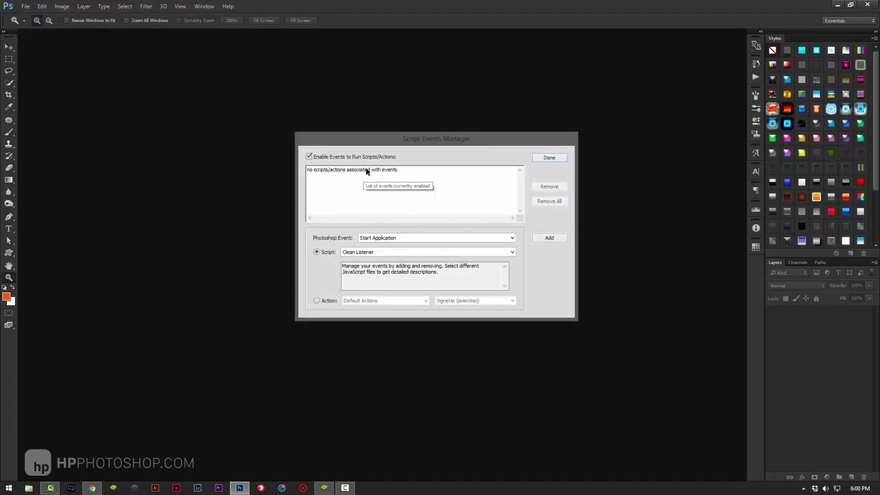
{"action": "left_click_drag", "start_coordinate": [430, 138], "coordinate": [423, 135]}
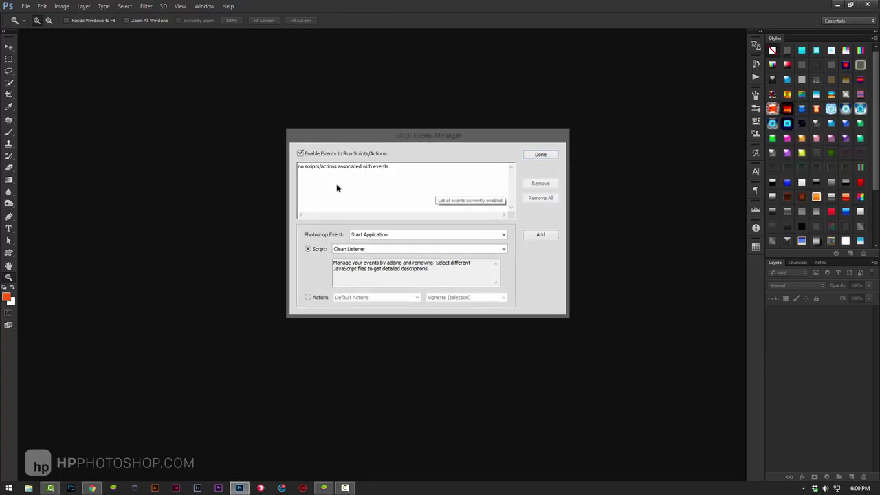
{"action": "left_click", "coordinate": [385, 235]}
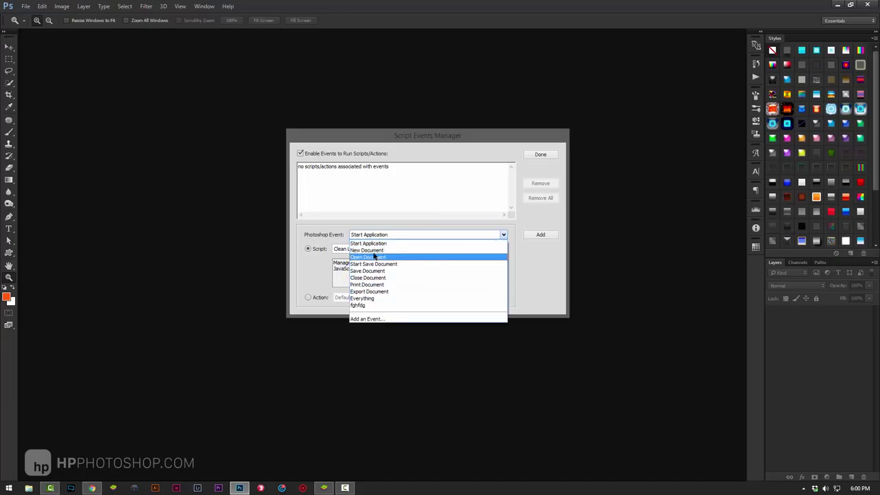
{"action": "left_click", "coordinate": [329, 270]}
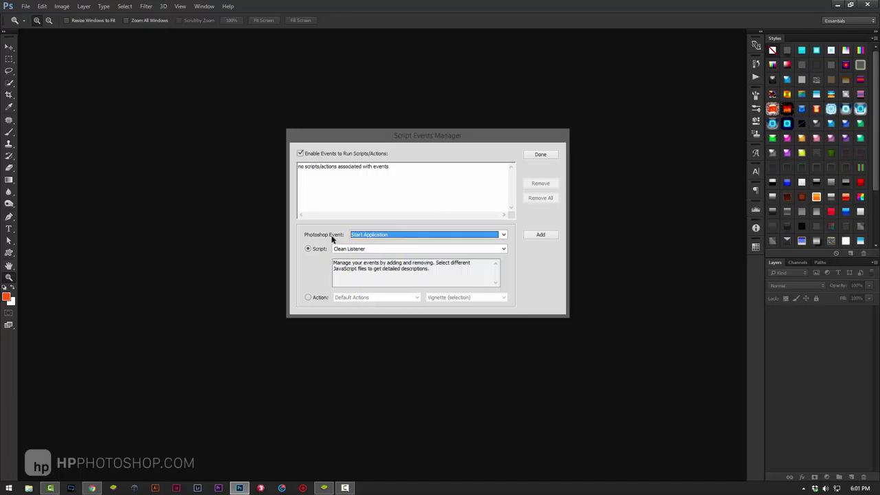
{"action": "left_click_drag", "start_coordinate": [419, 141], "coordinate": [373, 138]}
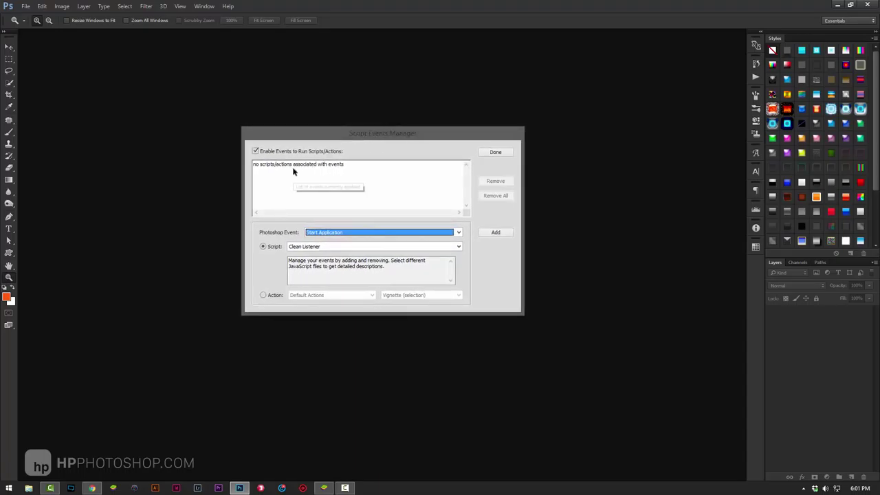